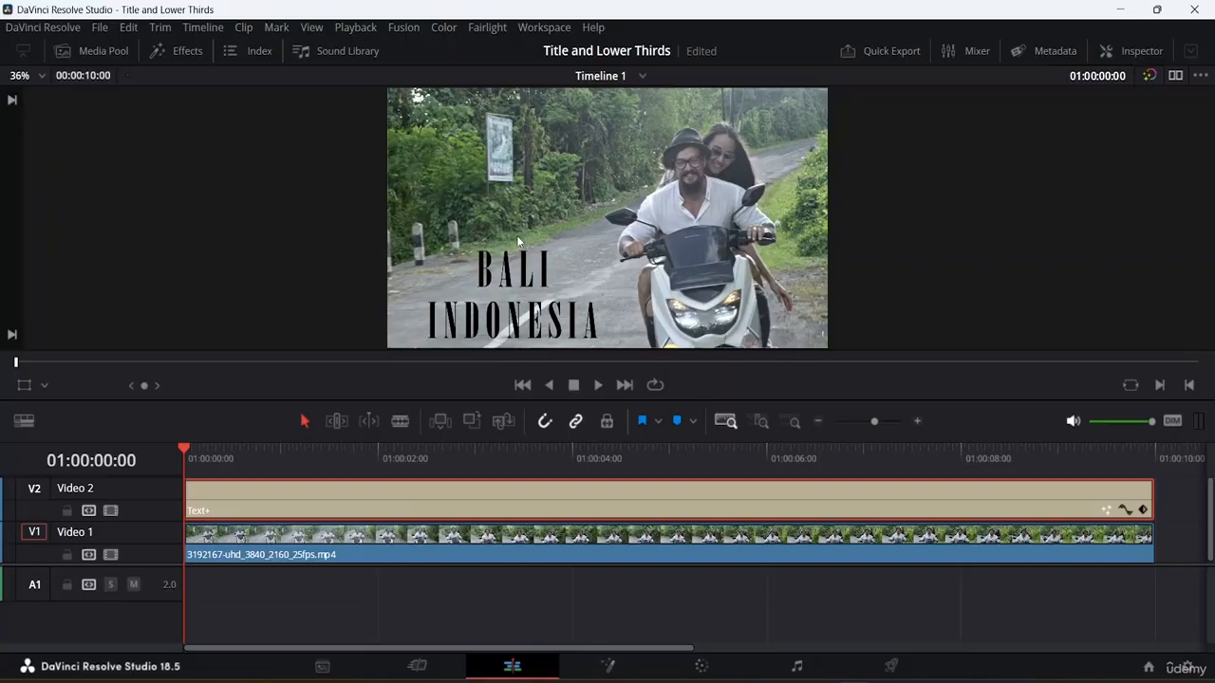
# Check the timeline from start to end and look through the text parameters of the Text+ title on Video 2.
pyautogui.press('End')
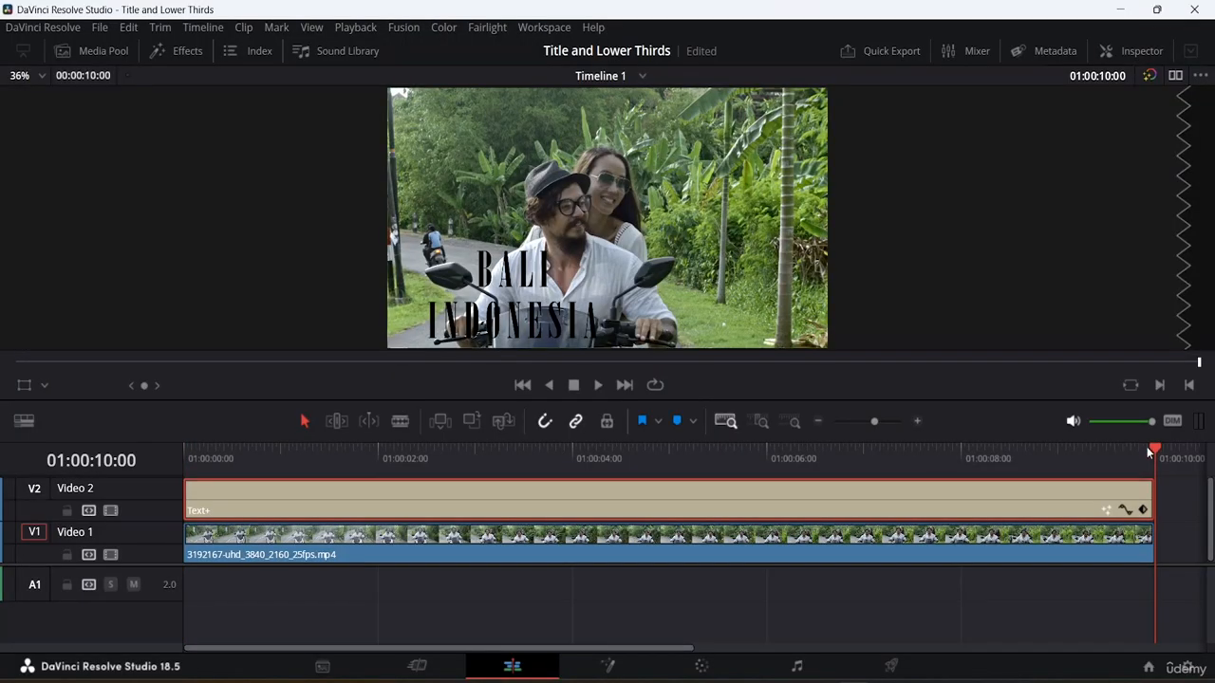
pyautogui.moveTo(1155, 449); pyautogui.dragTo(185, 448)
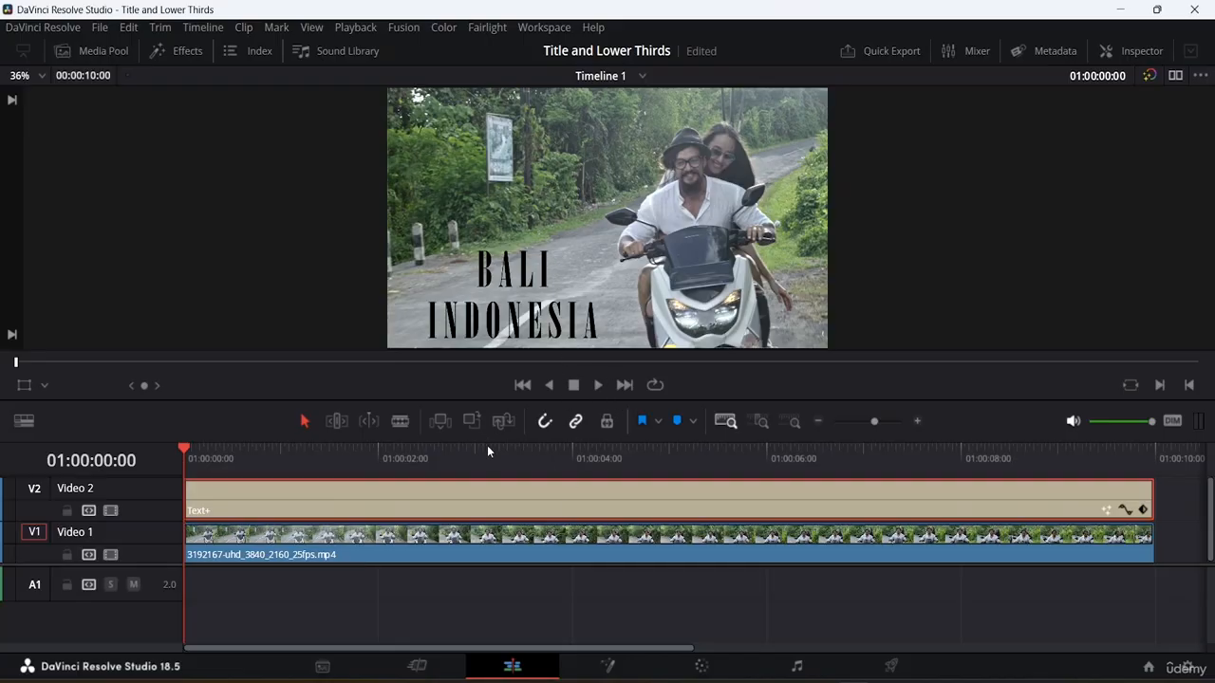
pyautogui.click(281, 556)
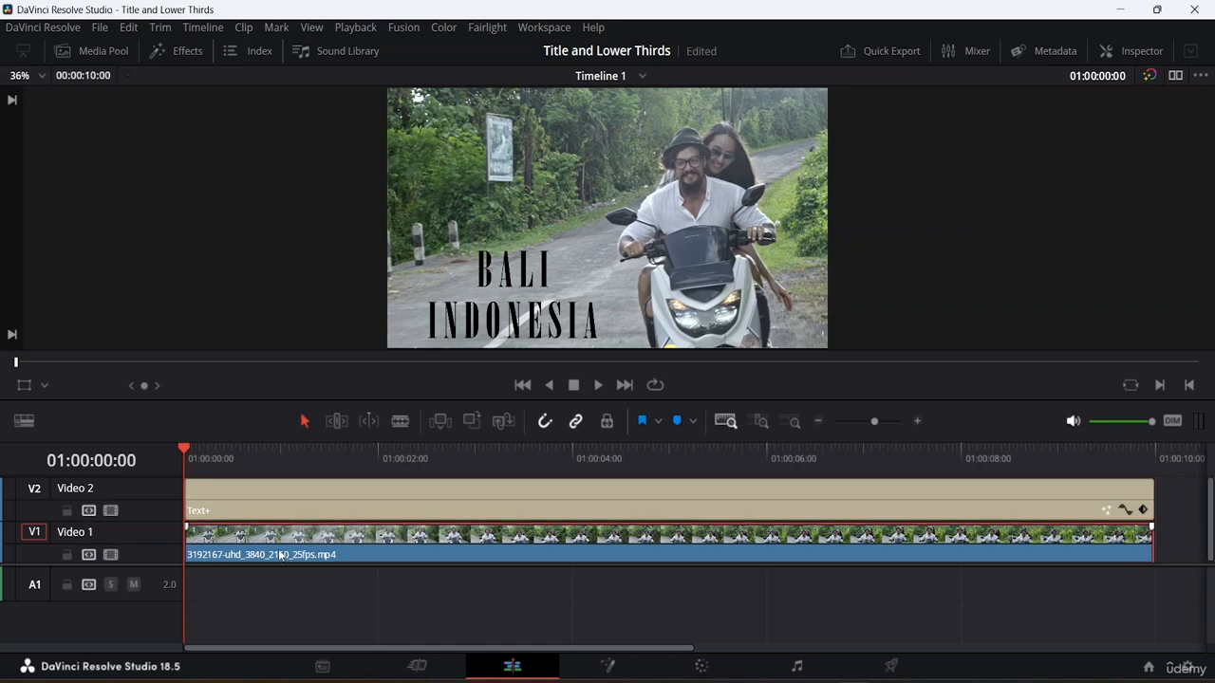
pyautogui.click(267, 507)
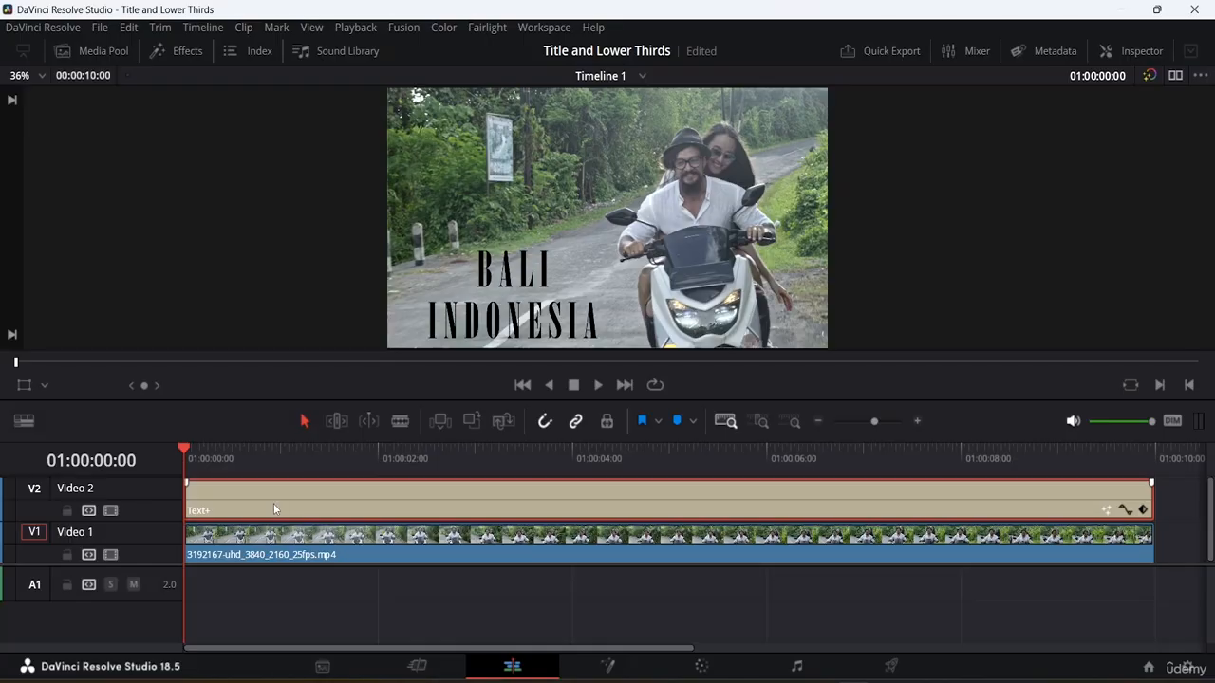
pyautogui.click(1133, 51)
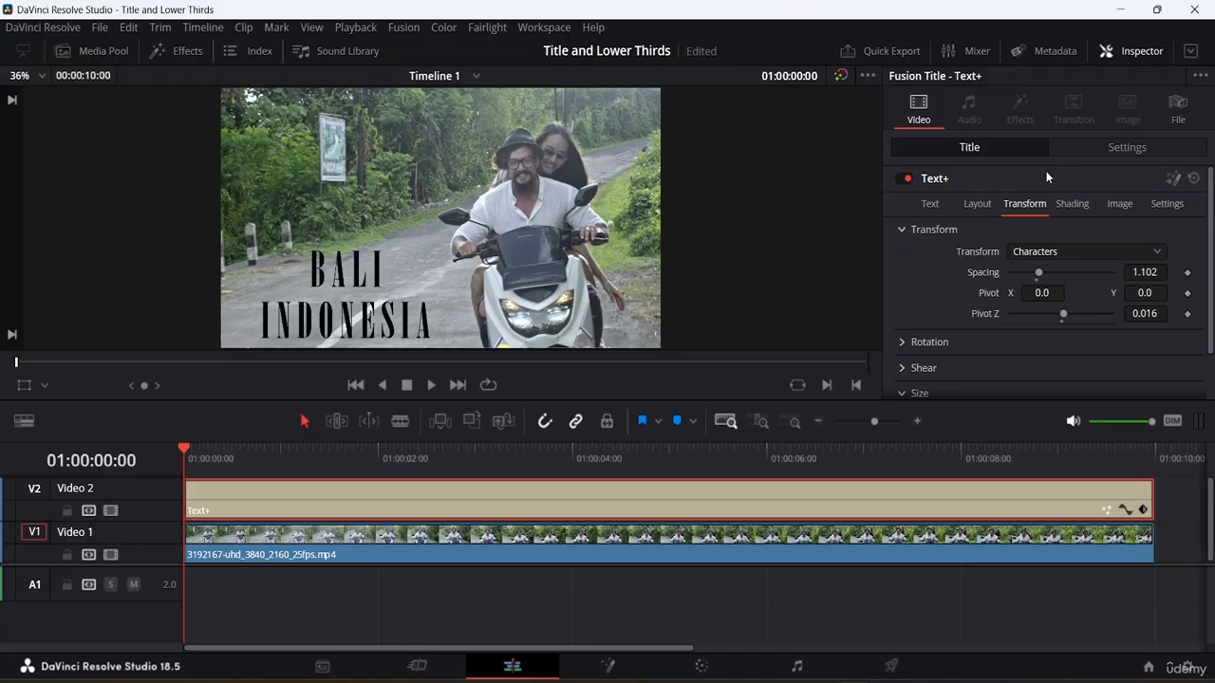
pyautogui.click(932, 204)
pyautogui.scroll(-1, 956, 204)
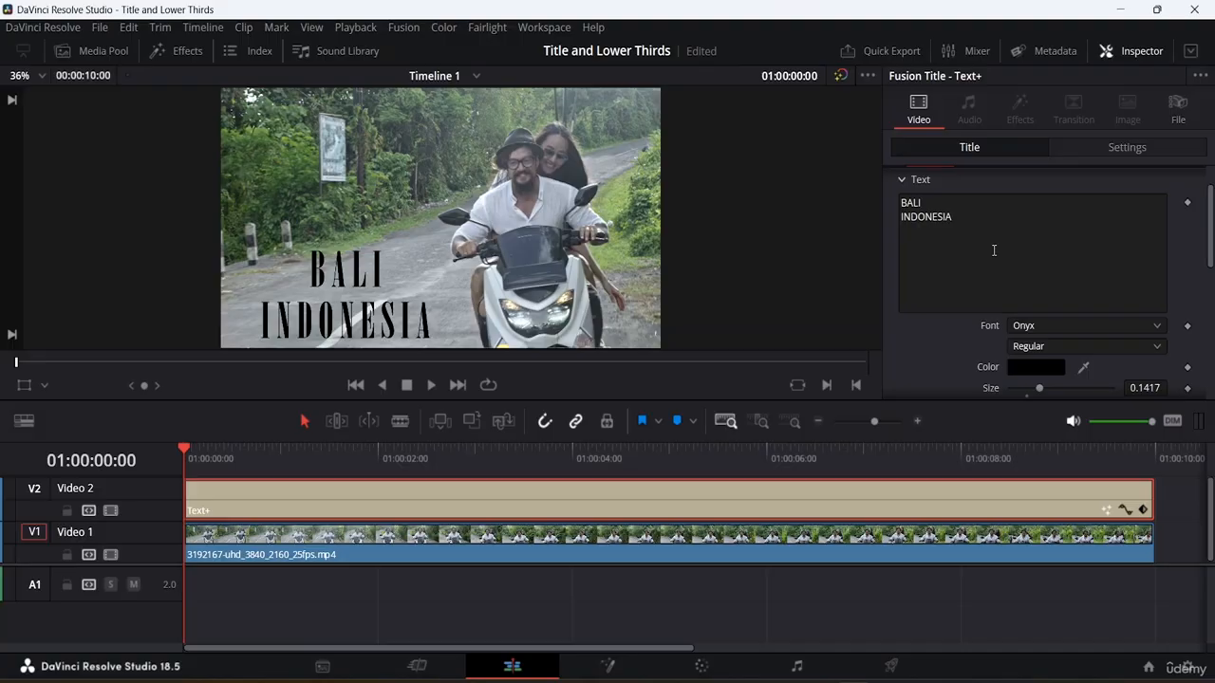
pyautogui.scroll(1, 994, 250)
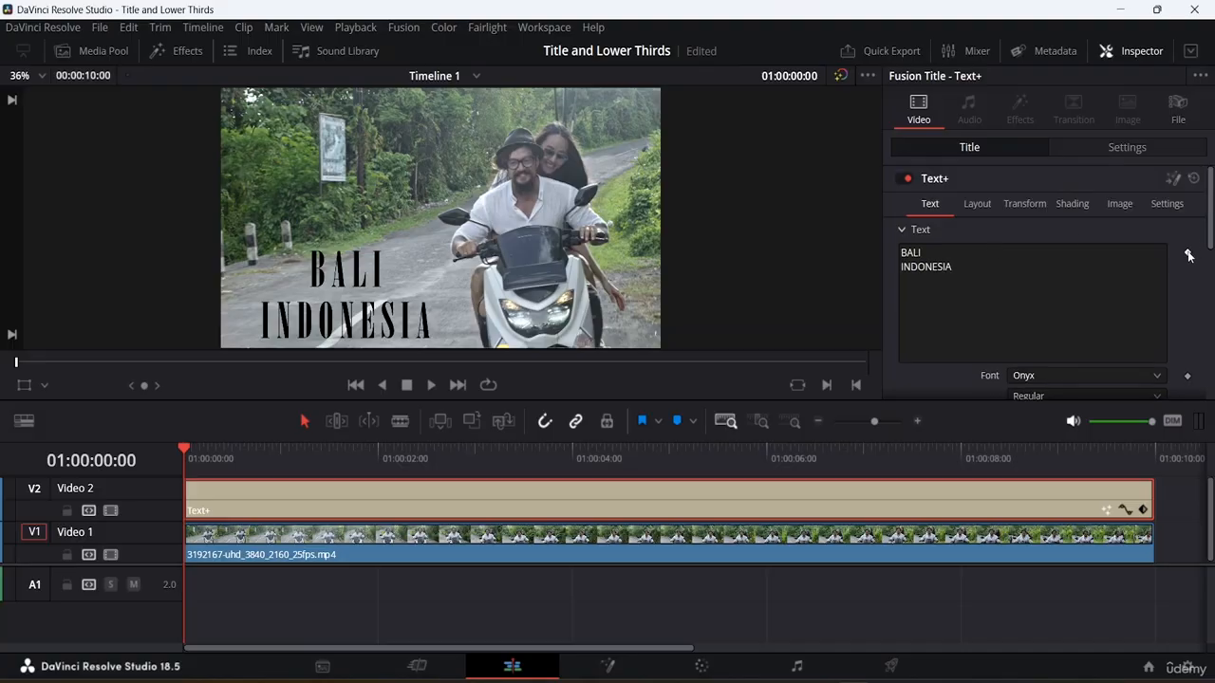
pyautogui.scroll(-10, 1186, 275)
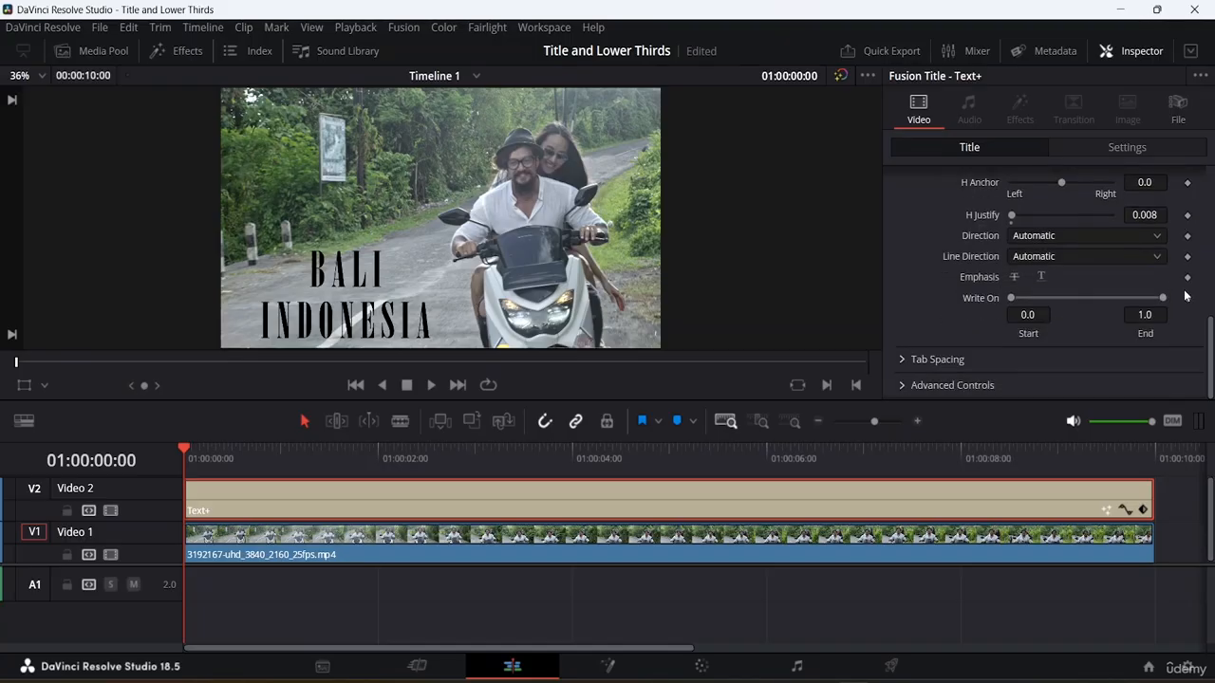
pyautogui.scroll(10, 1186, 292)
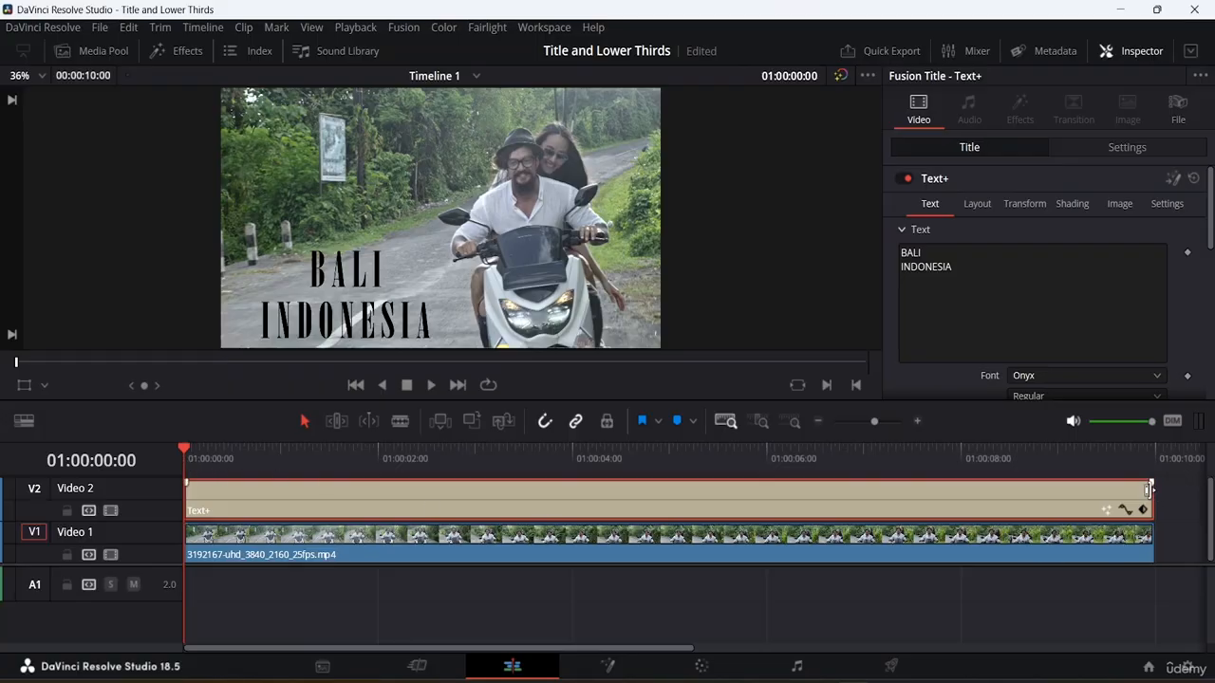
# Shorten the Text+ title on Video 2 to a little over 2 seconds and play back the trimmed result.
pyautogui.moveTo(1151, 502); pyautogui.dragTo(408, 511)
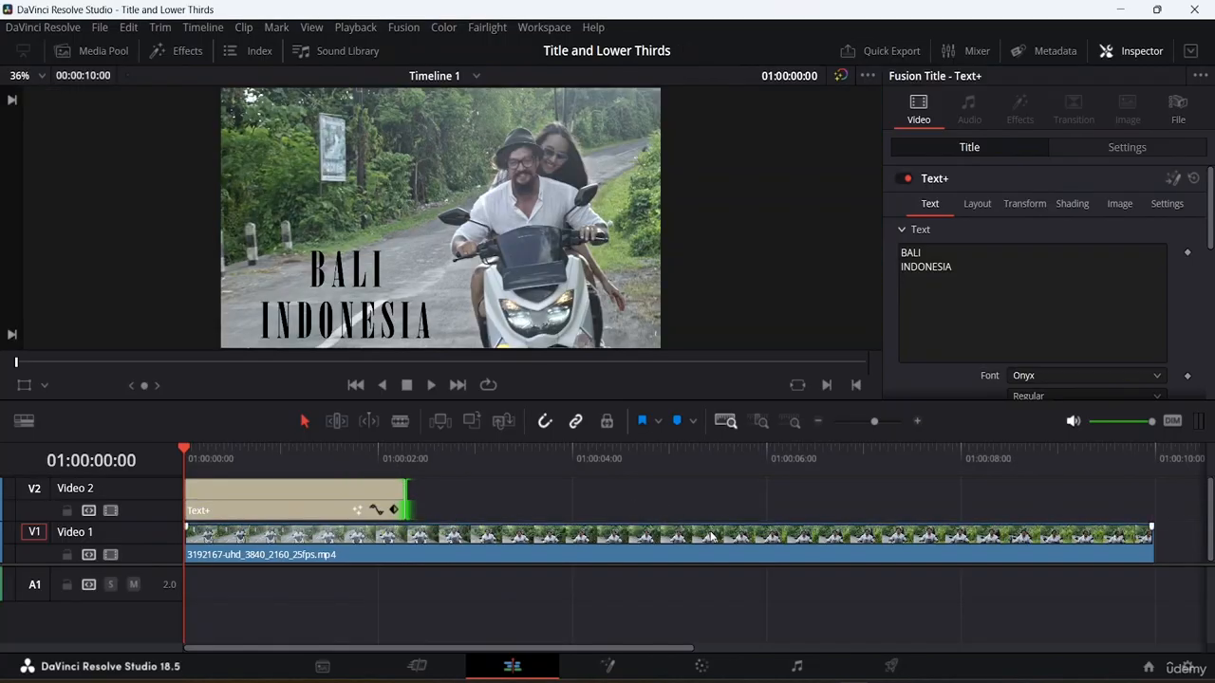
pyautogui.press('space')
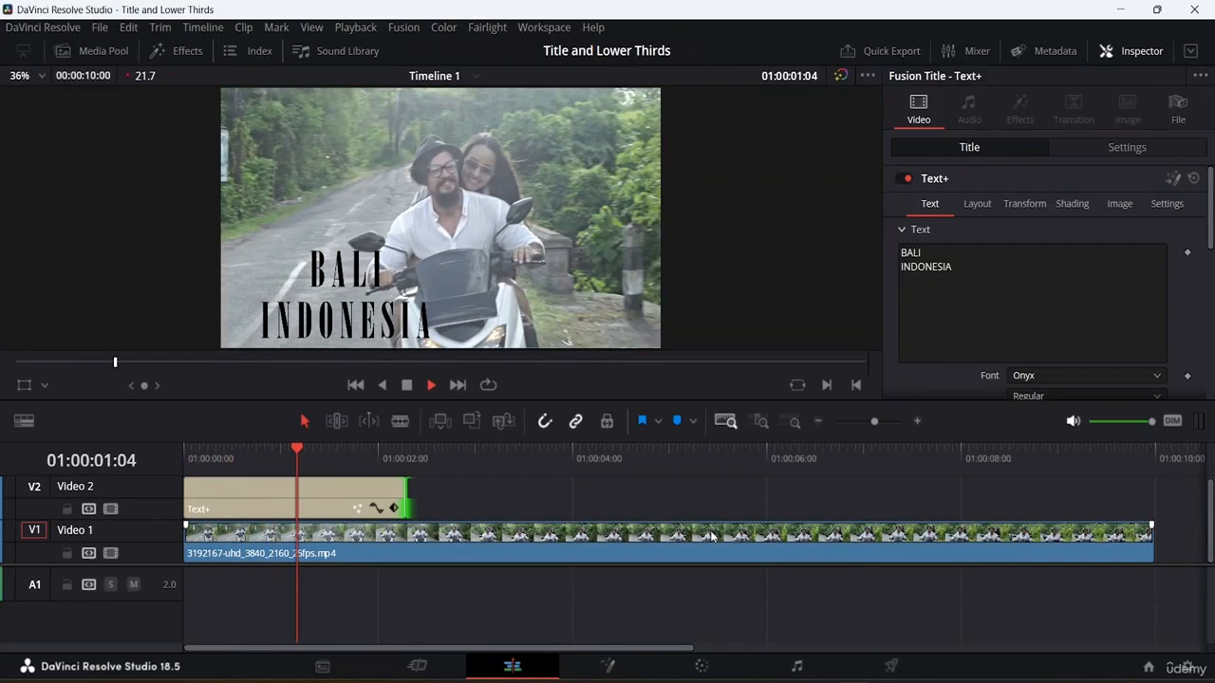
pyautogui.press('space')
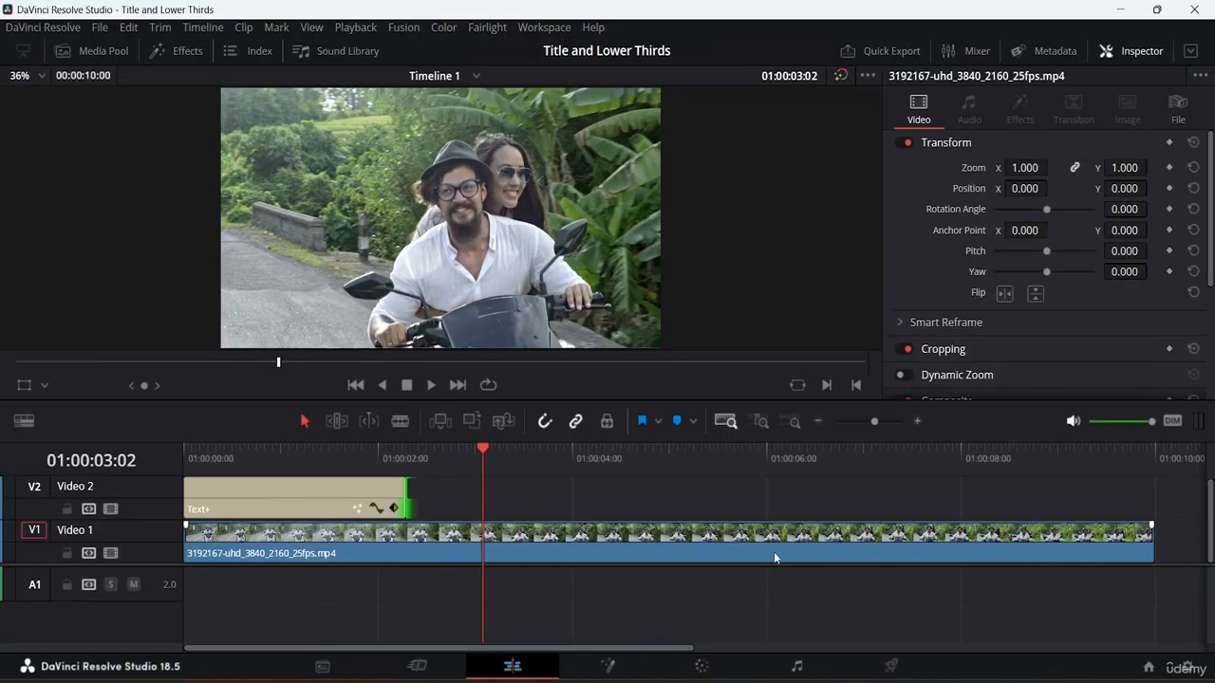
# Set the Text+ title's opacity to 0 at the start of the timeline and add an opacity keyframe there.
pyautogui.click(320, 512)
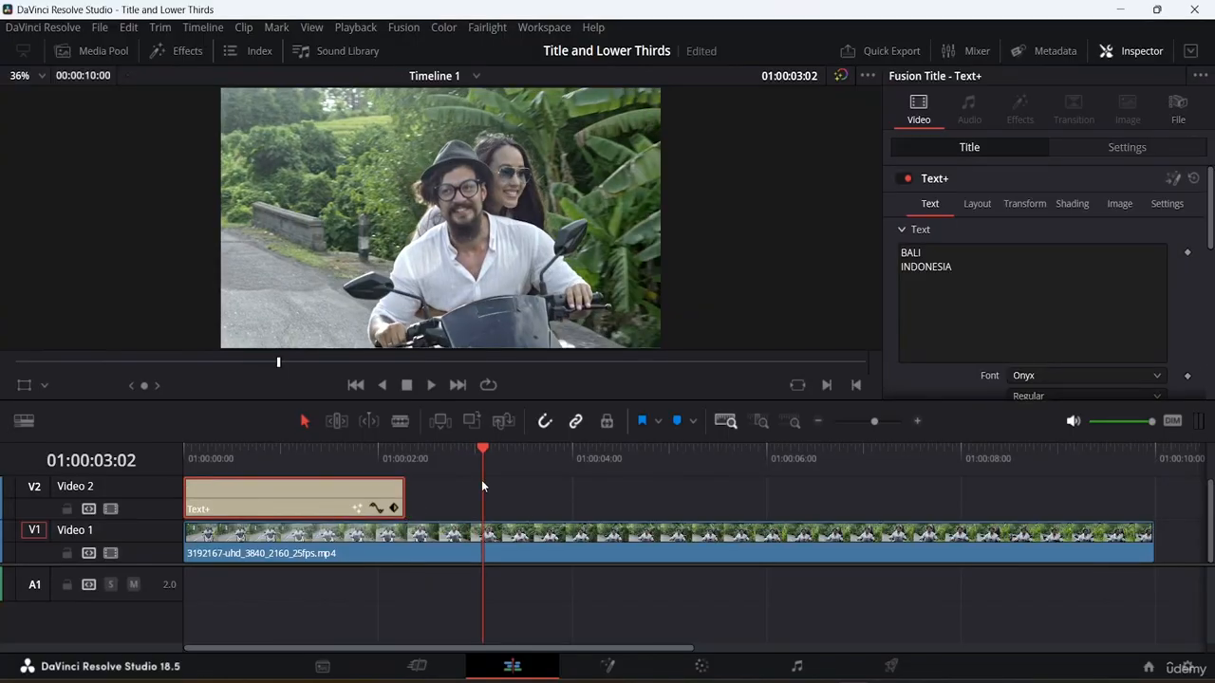
pyautogui.moveTo(480, 453); pyautogui.dragTo(53, 462)
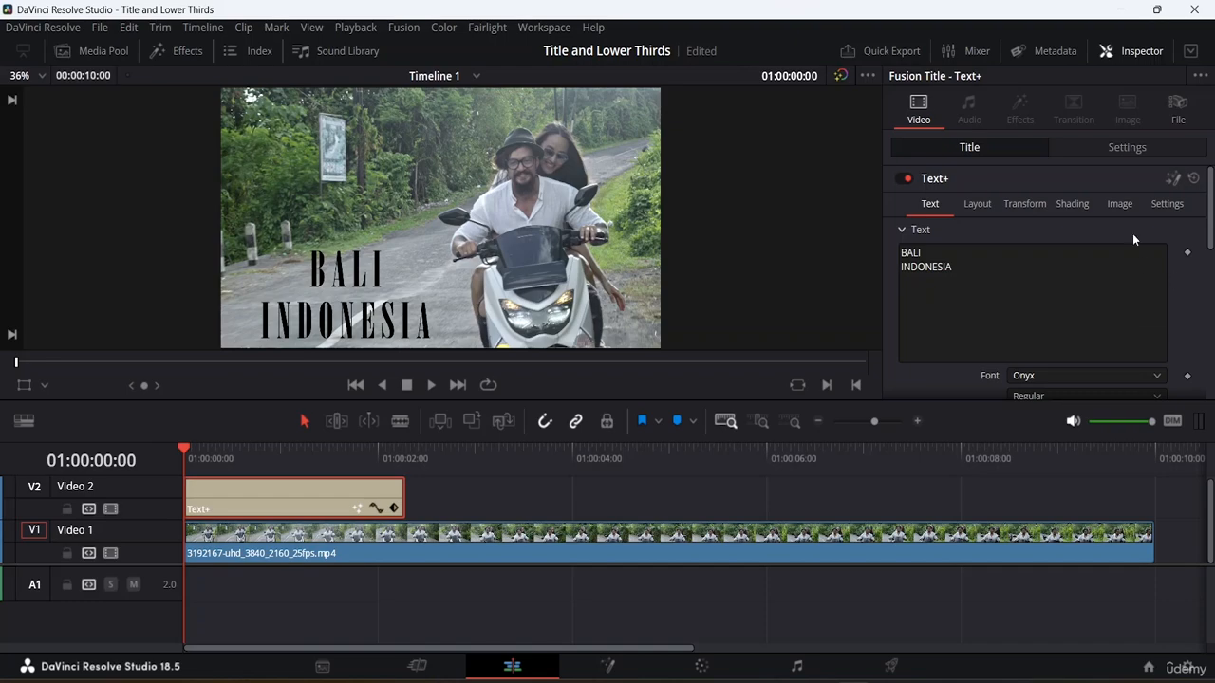
pyautogui.click(1132, 154)
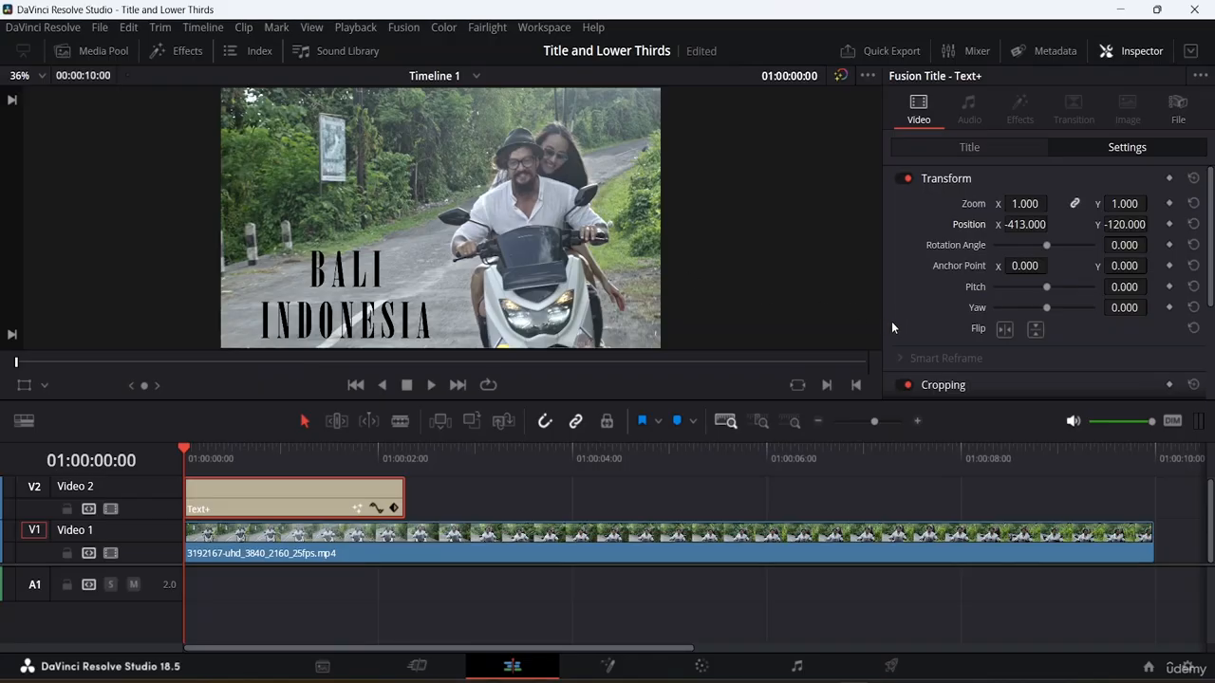
pyautogui.scroll(-3, 996, 234)
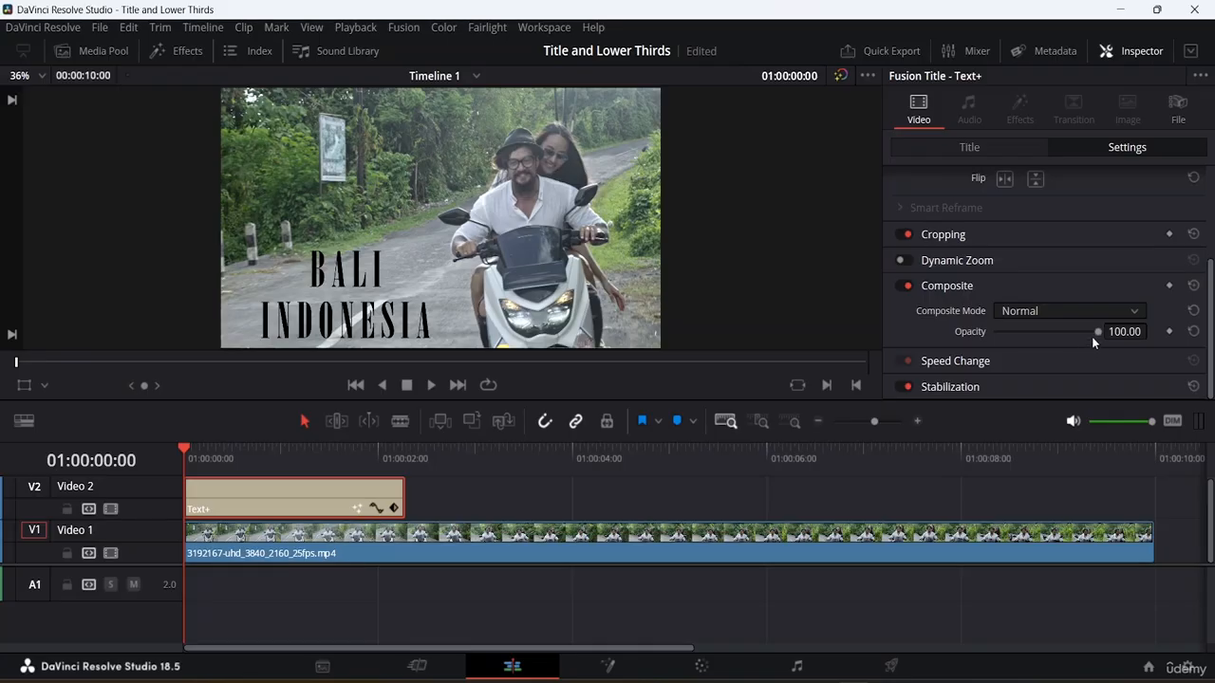
pyautogui.moveTo(1096, 331); pyautogui.dragTo(551, 345)
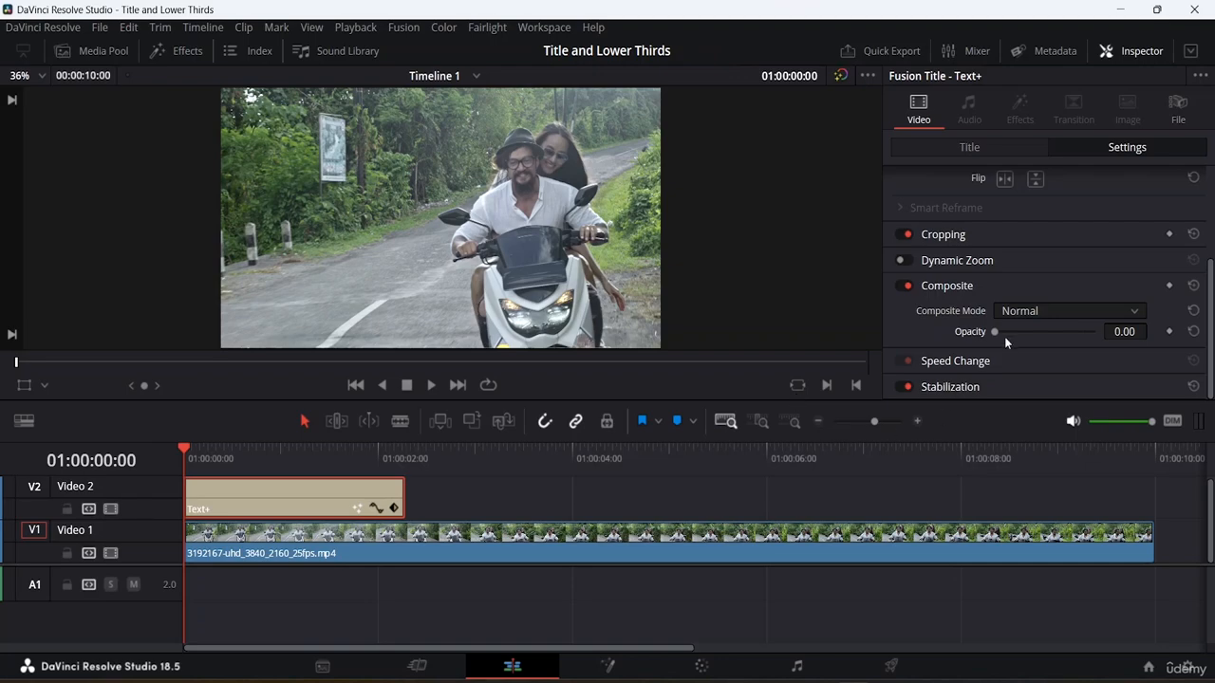
pyautogui.click(1169, 332)
# Raise the Text+ title's opacity to 100 at 01:00:00:05 to create the second keyframe of the fade-in.
pyautogui.moveTo(186, 442); pyautogui.dragTo(189, 445)
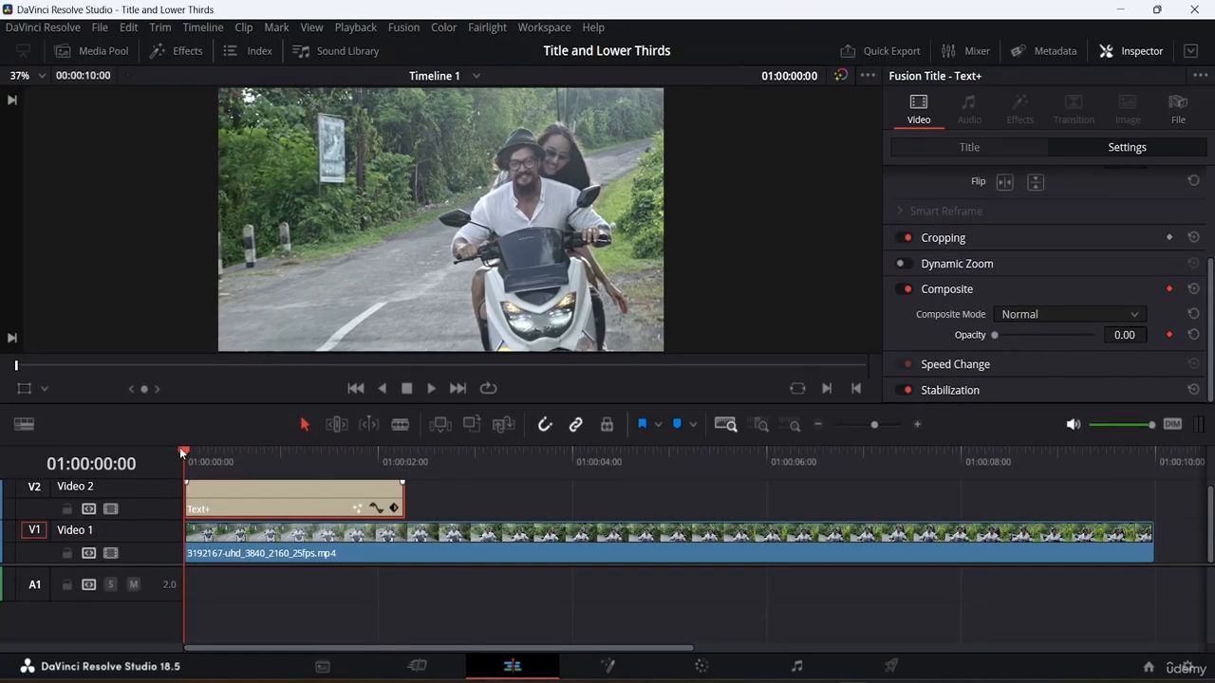
pyautogui.moveTo(196, 458)
pyautogui.mouseDown()
pyautogui.moveTo(213, 452)
pyautogui.moveTo(187, 453)
pyautogui.moveTo(204, 457)
pyautogui.mouseUp()
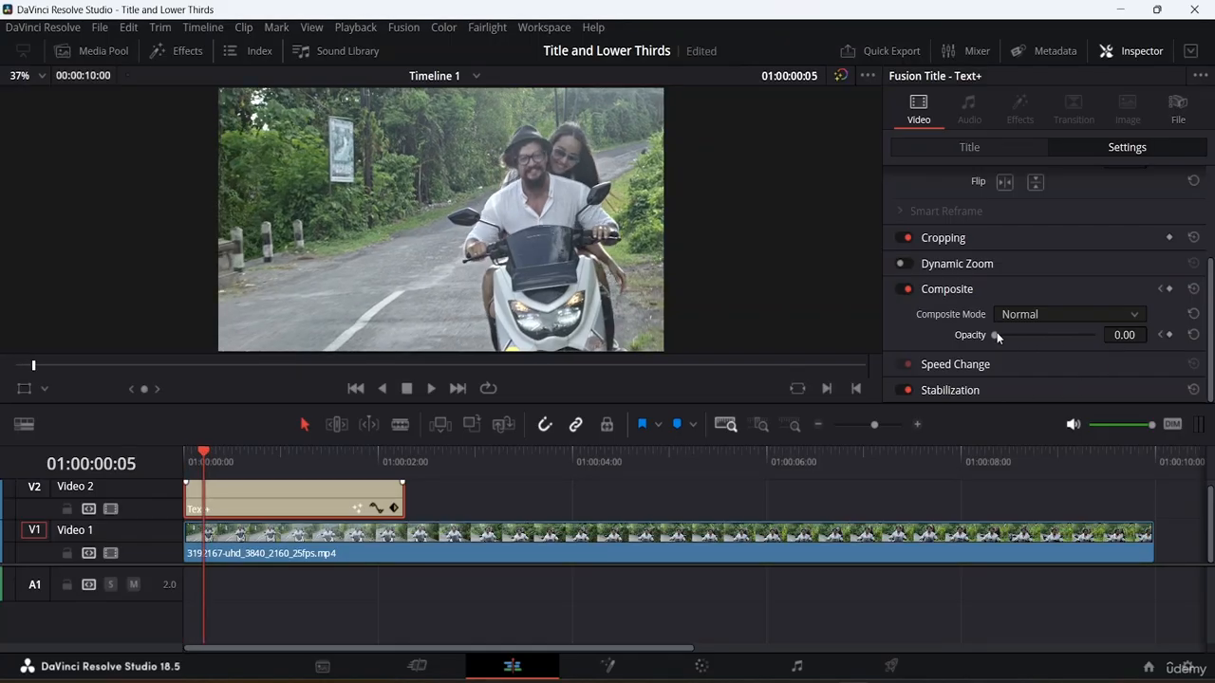
pyautogui.moveTo(996, 335); pyautogui.dragTo(1209, 342)
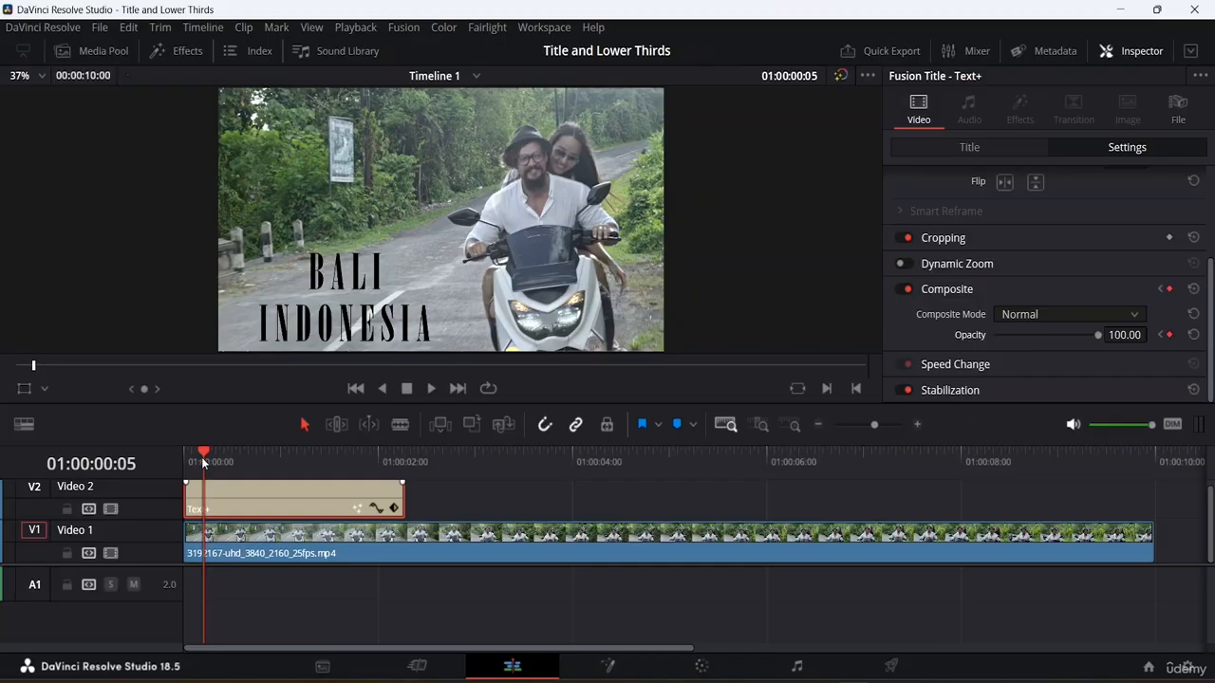
# Play the title's fade-in from the start several times and step between its two opacity keyframes.
pyautogui.moveTo(203, 459); pyautogui.dragTo(68, 460)
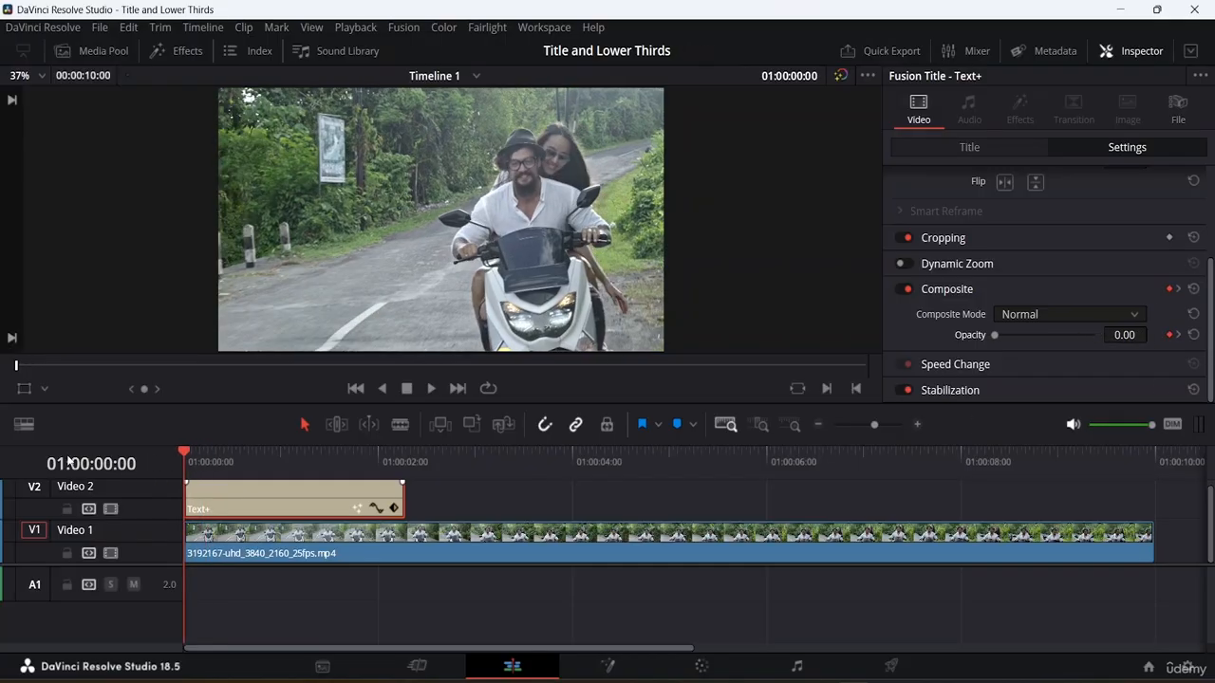
pyautogui.press('space')
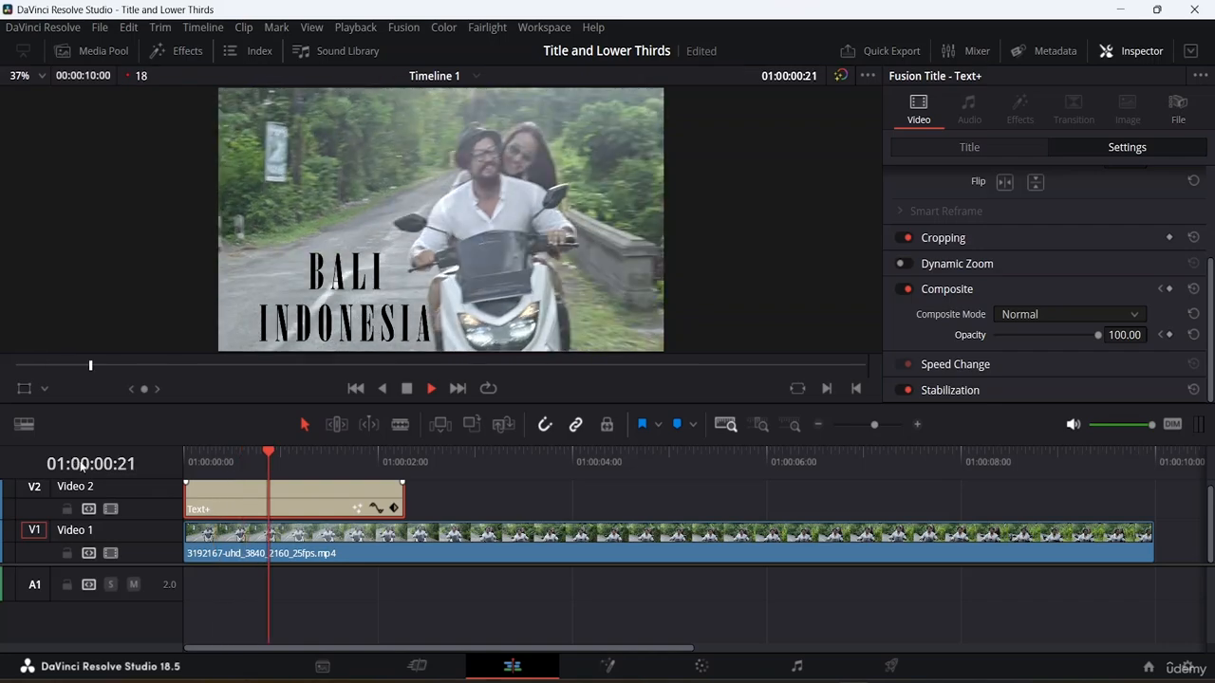
pyautogui.press('space')
pyautogui.press('Home')
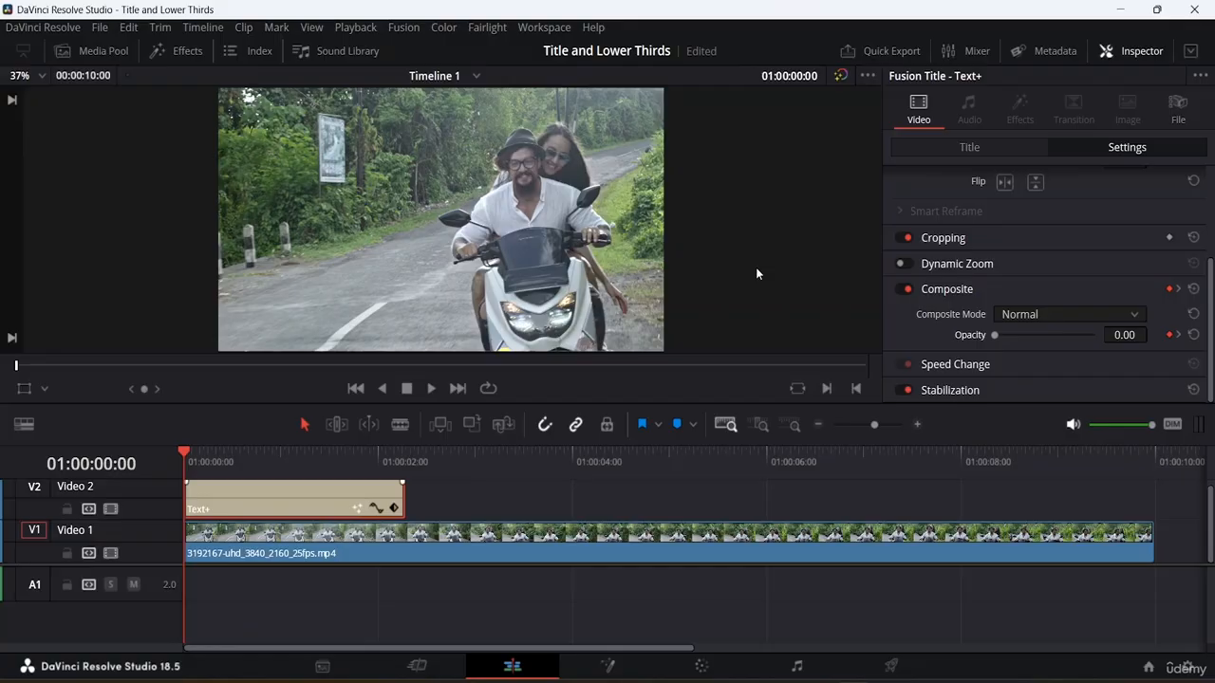
pyautogui.press('space')
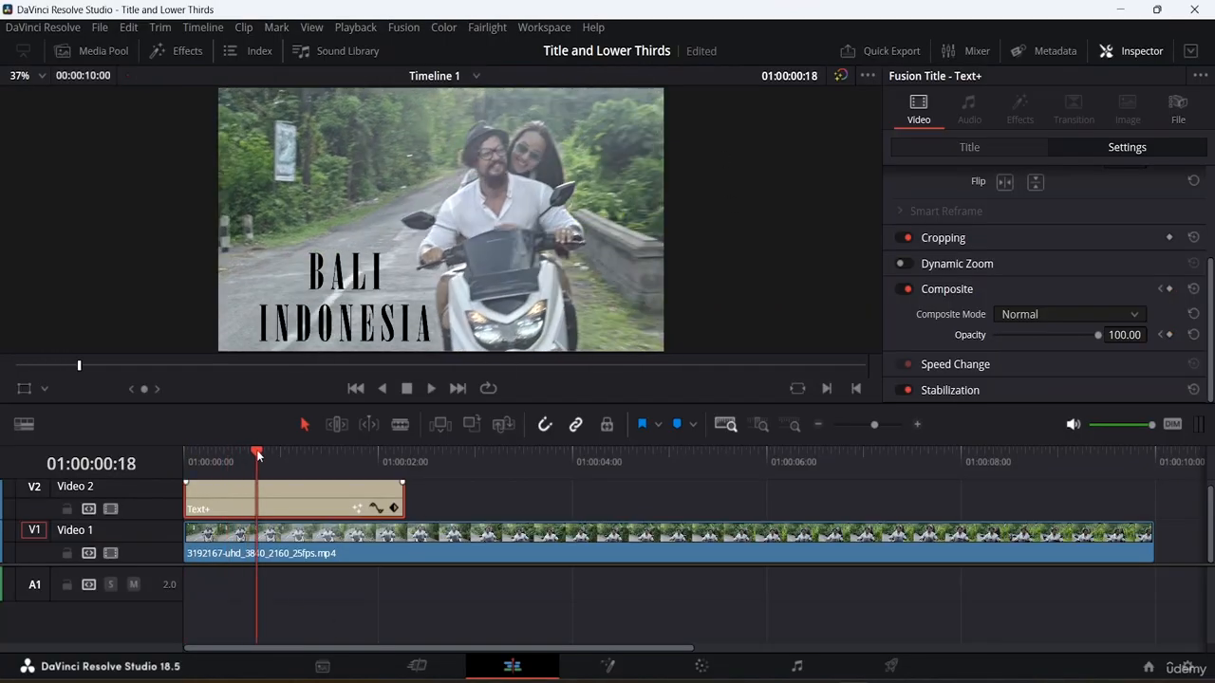
pyautogui.press('Home')
pyautogui.press('space')
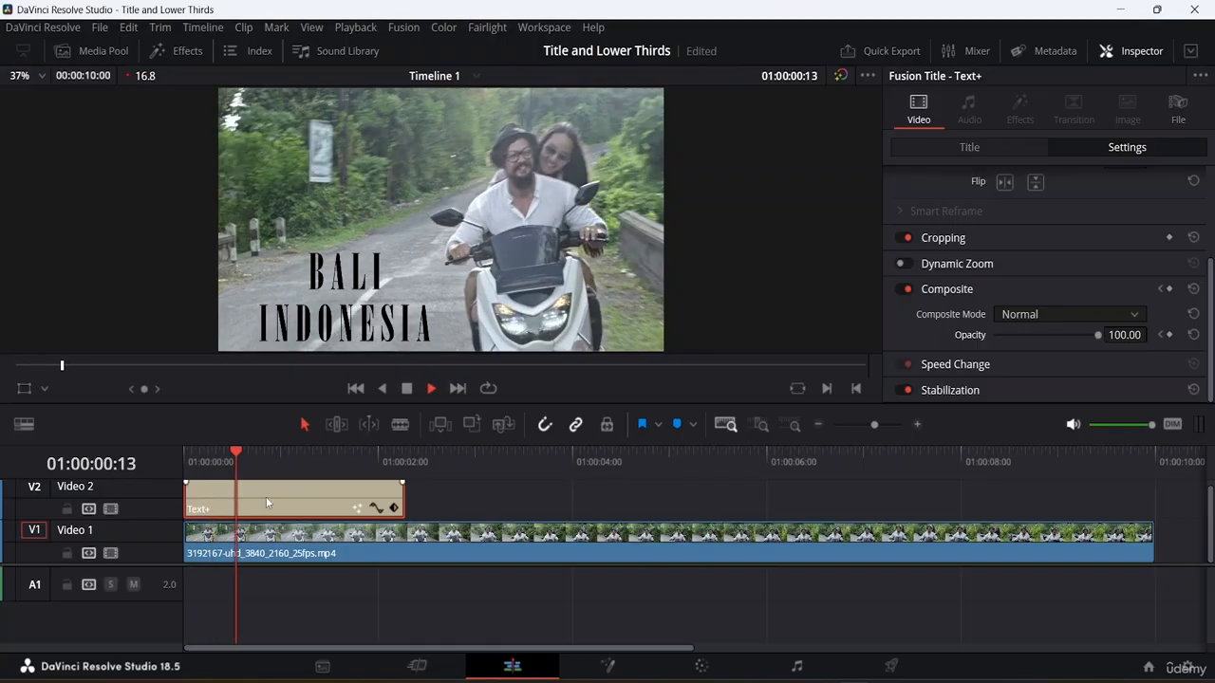
pyautogui.press('space')
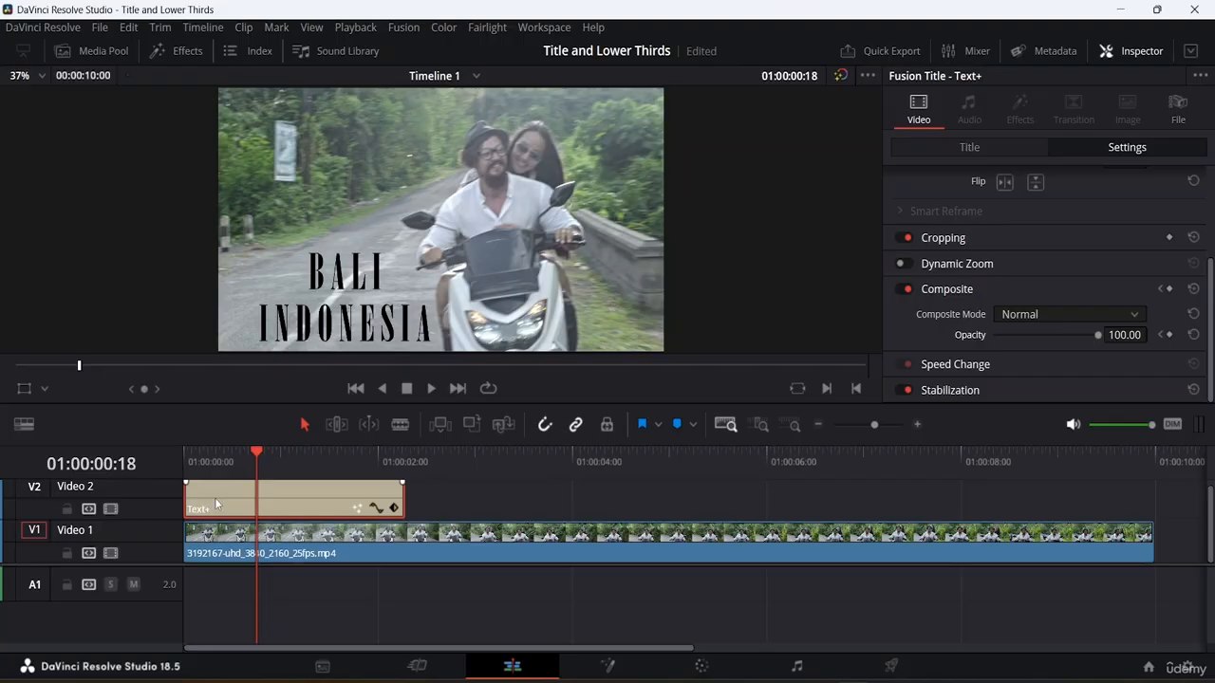
pyautogui.click(1158, 335)
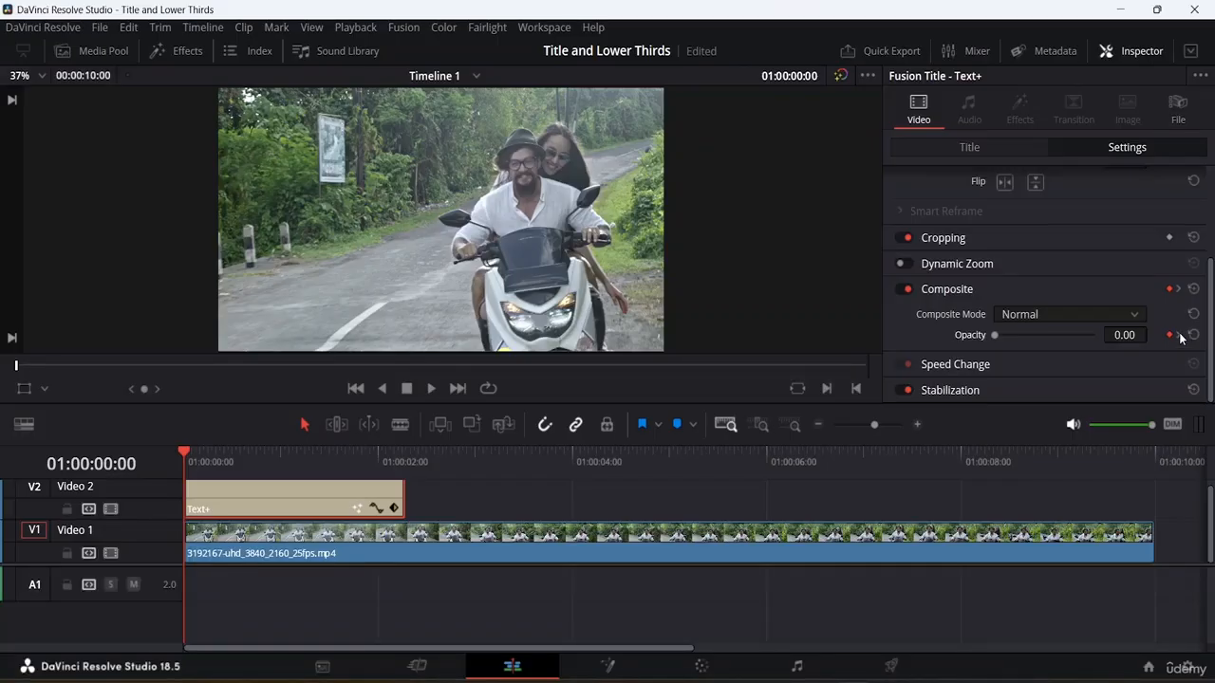
pyautogui.click(1178, 335)
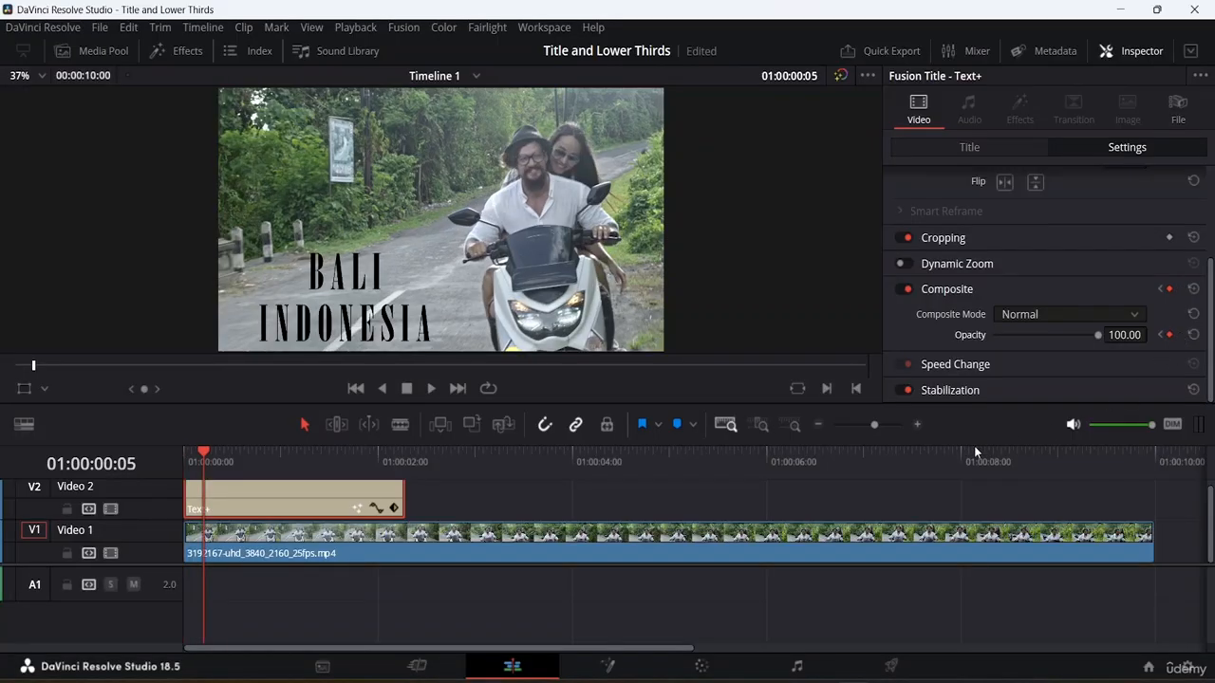
# Enlarge the timeline area, make the Video 2 track taller, and return the playhead to the start.
pyautogui.click(289, 512)
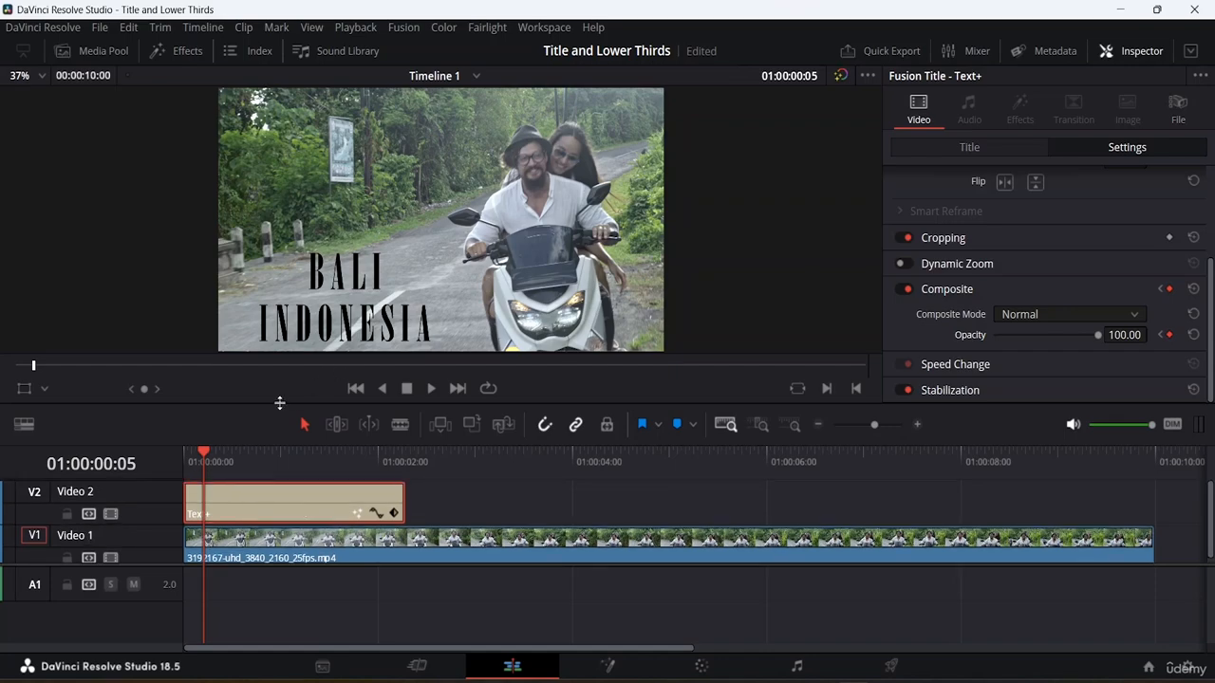
pyautogui.moveTo(280, 402); pyautogui.dragTo(293, 89)
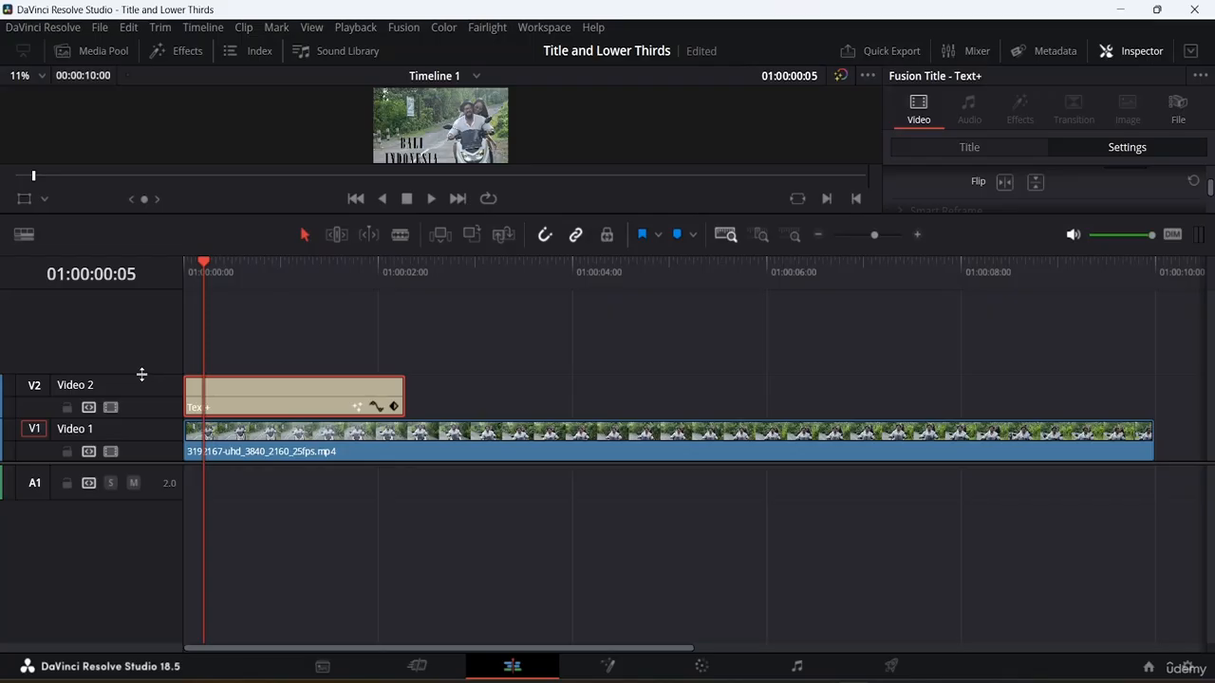
pyautogui.moveTo(141, 374); pyautogui.dragTo(141, 300)
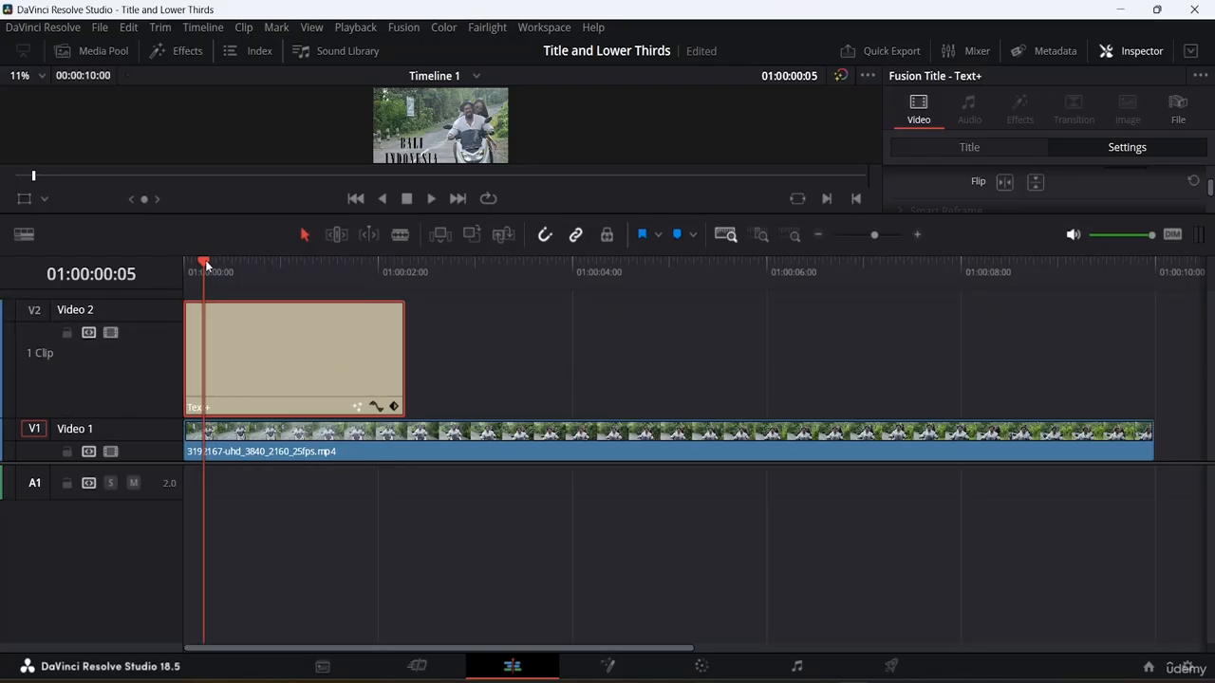
pyautogui.moveTo(205, 264); pyautogui.dragTo(152, 305)
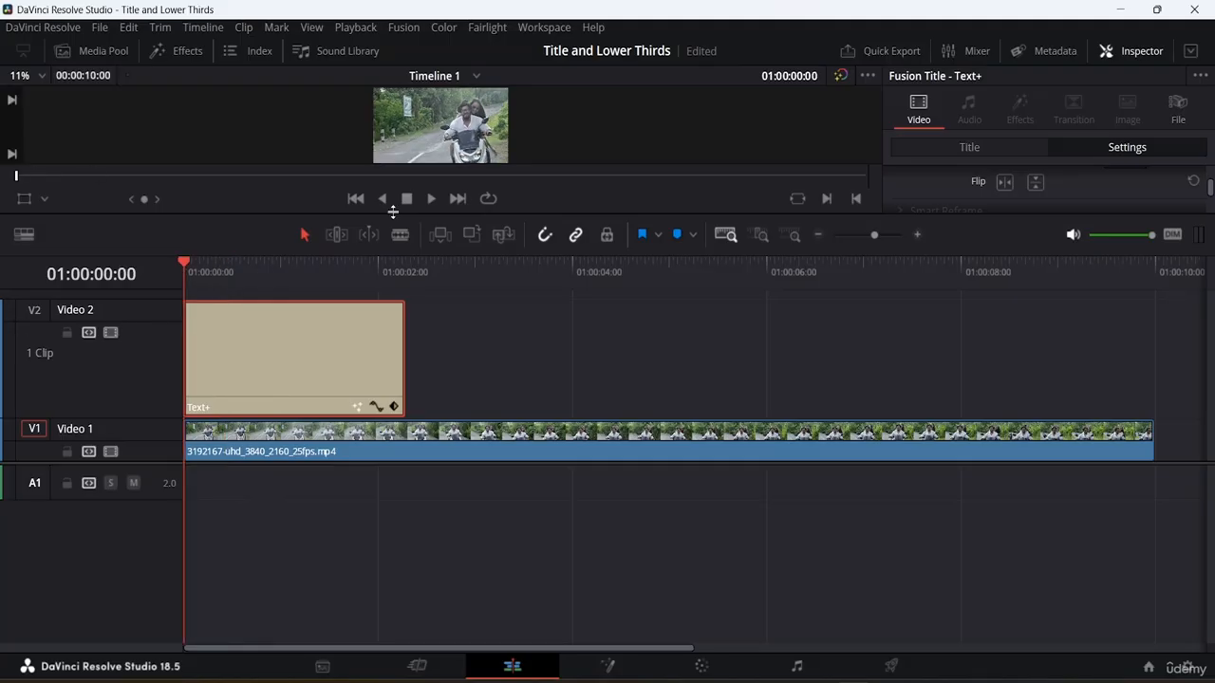
# Reduce the height of the Video 2 track so it matches Video 1.
pyautogui.moveTo(290, 215); pyautogui.dragTo(360, 217)
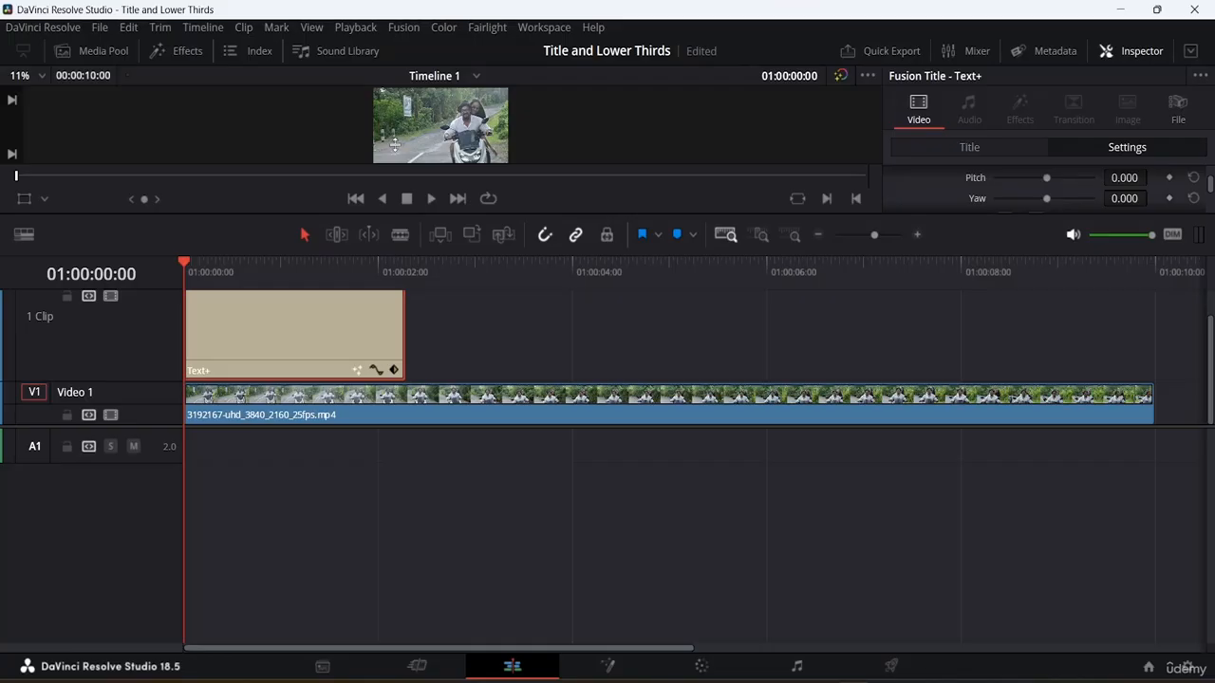
pyautogui.scroll(1, 158, 331)
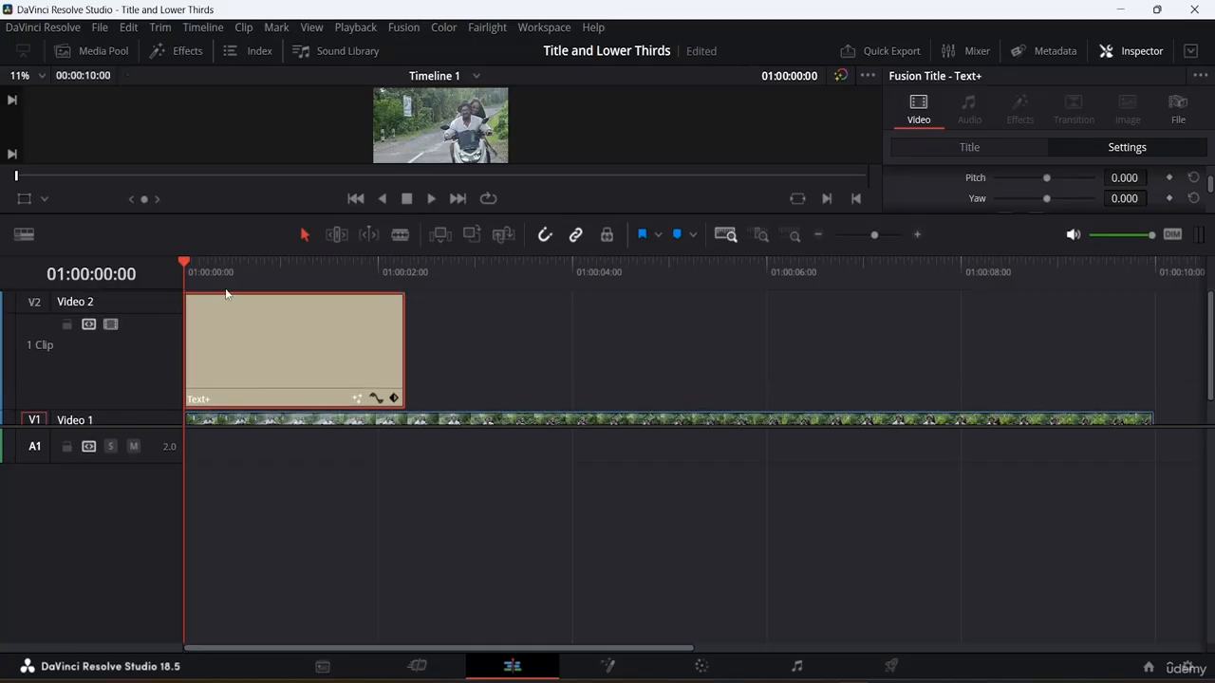
pyautogui.doubleClick(136, 298)
pyautogui.moveTo(149, 293); pyautogui.dragTo(143, 367)
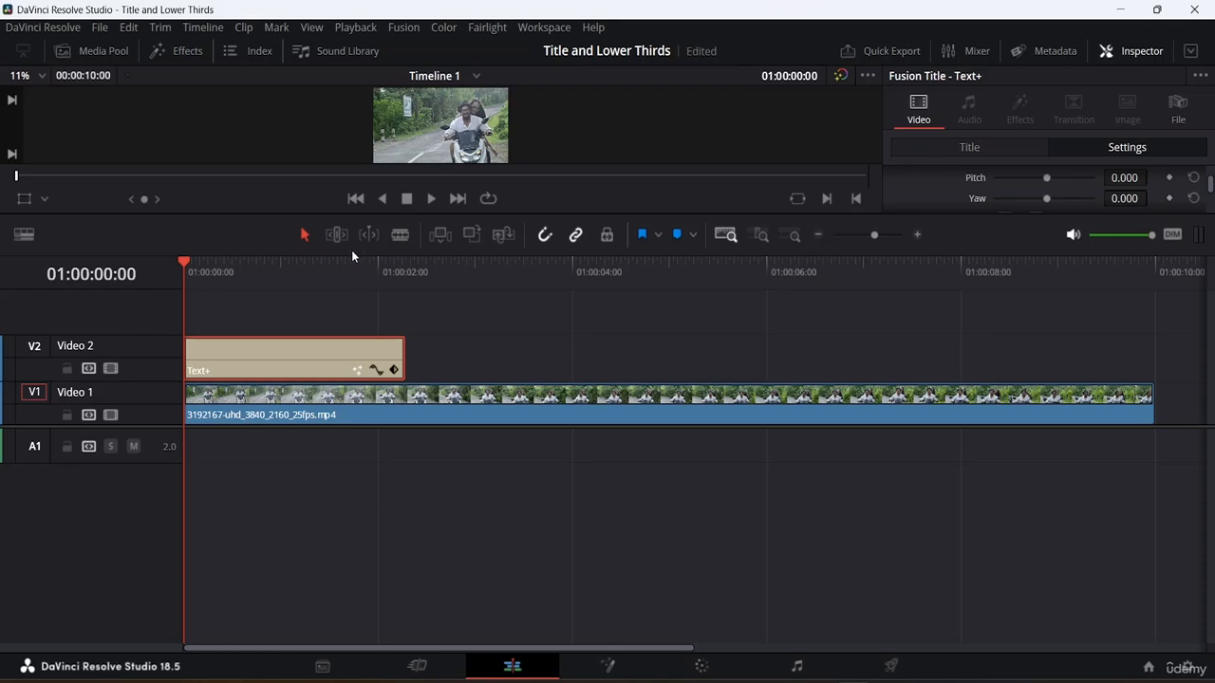
# Enlarge the viewer and inspector area above the timeline, and bring the Video 2 title track into view.
pyautogui.moveTo(353, 266); pyautogui.dragTo(355, 399)
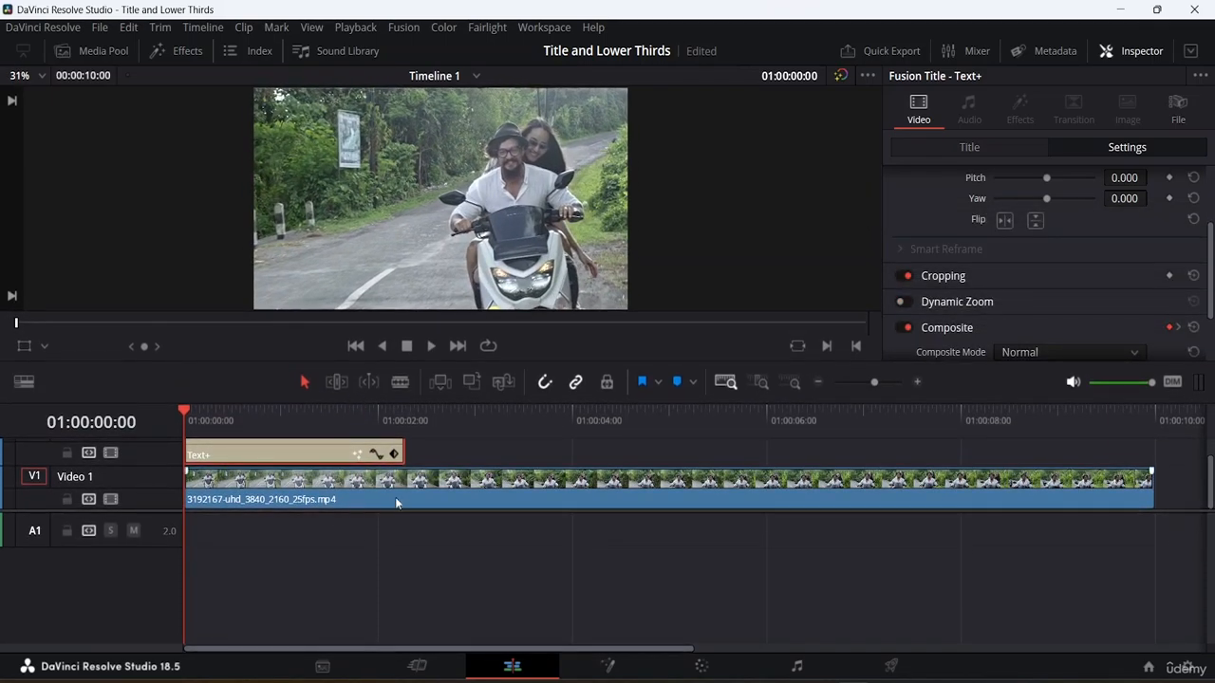
pyautogui.scroll(1, 384, 493)
pyautogui.scroll(-1, 380, 490)
pyautogui.scroll(1, 379, 484)
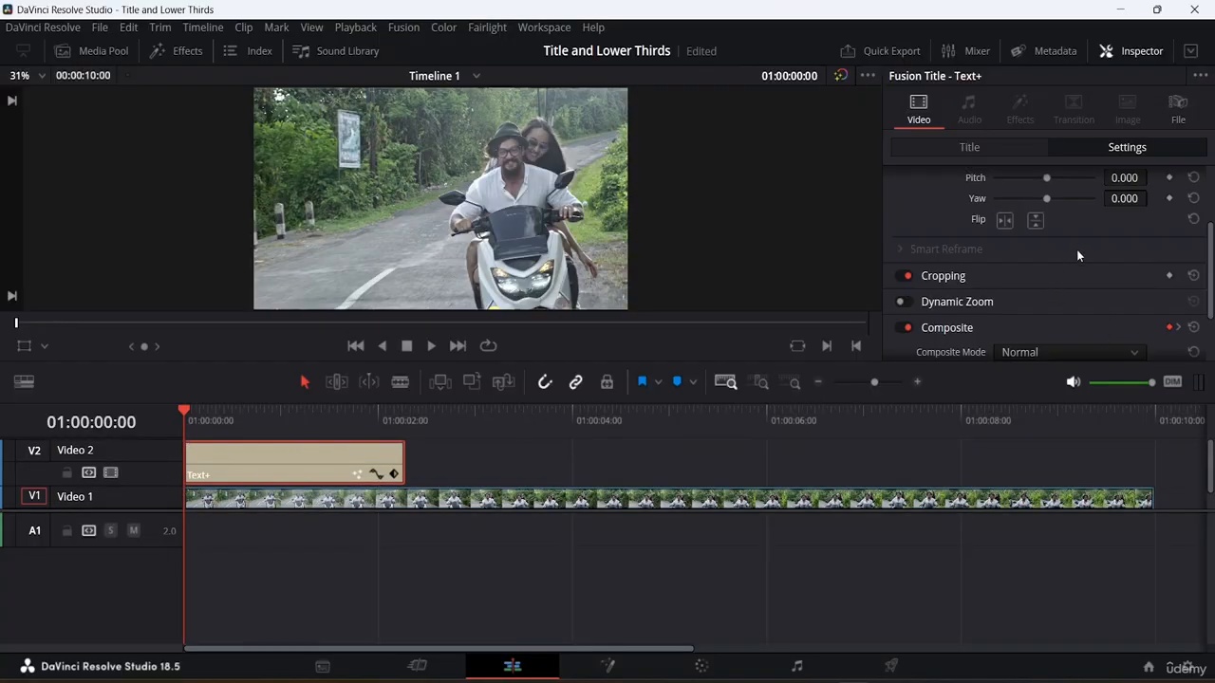
# Try pitch values of -1.500, 1.500 and -0.240 on the Text+ title at 01:00:01:06, and reset the pitch.
pyautogui.press('space')
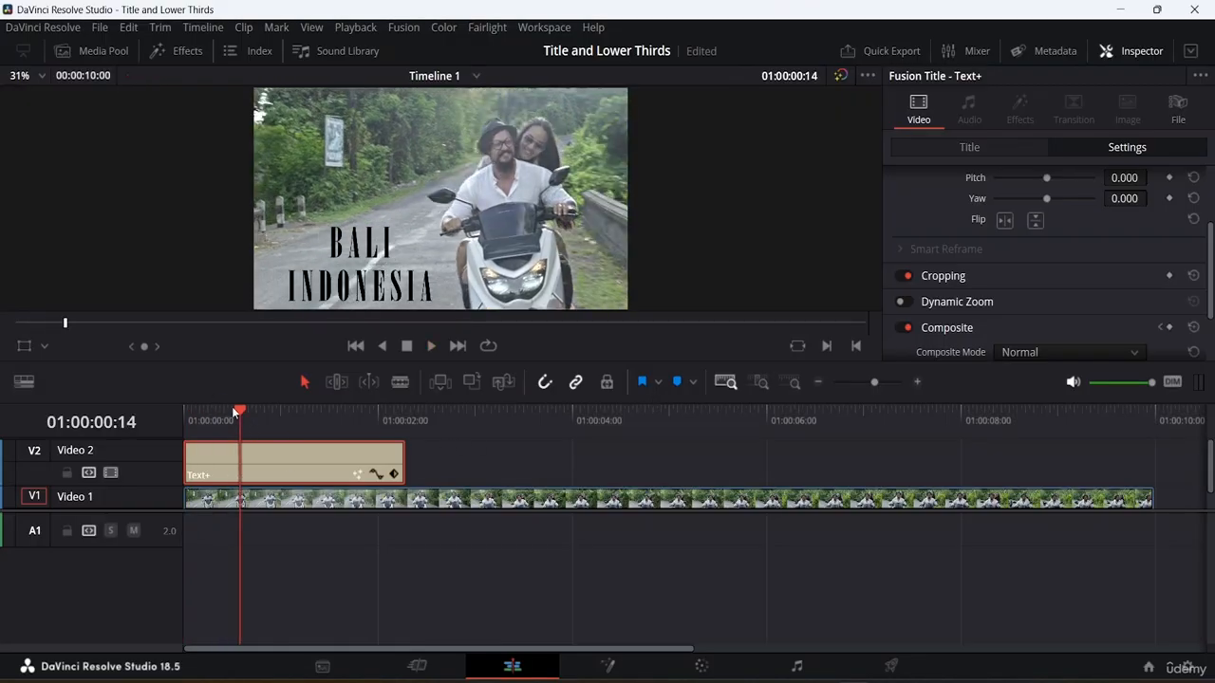
pyautogui.moveTo(237, 409); pyautogui.dragTo(306, 429)
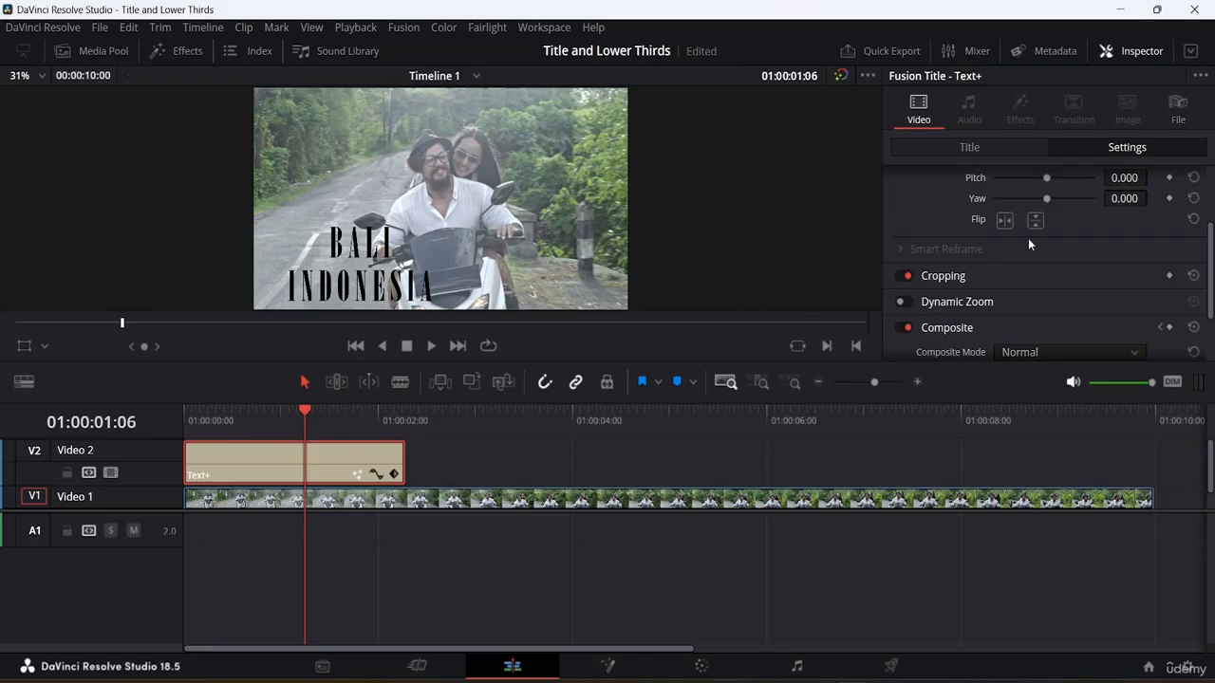
pyautogui.scroll(3, 1093, 223)
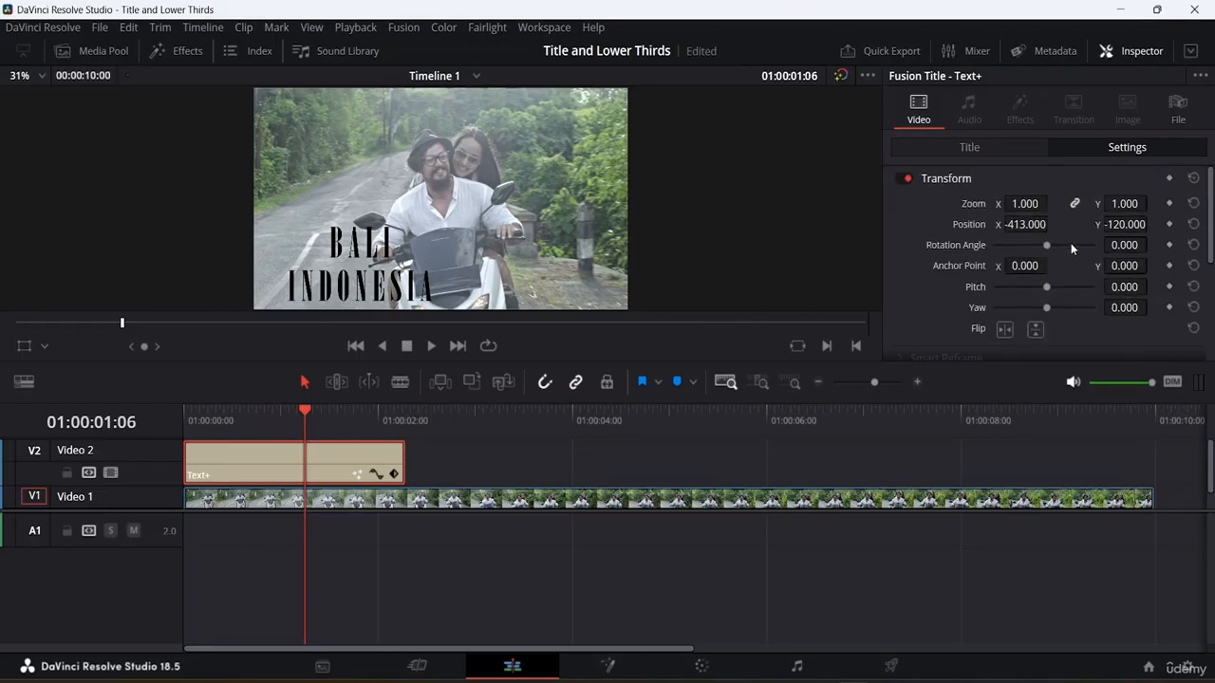
pyautogui.moveTo(1047, 289); pyautogui.dragTo(893, 323)
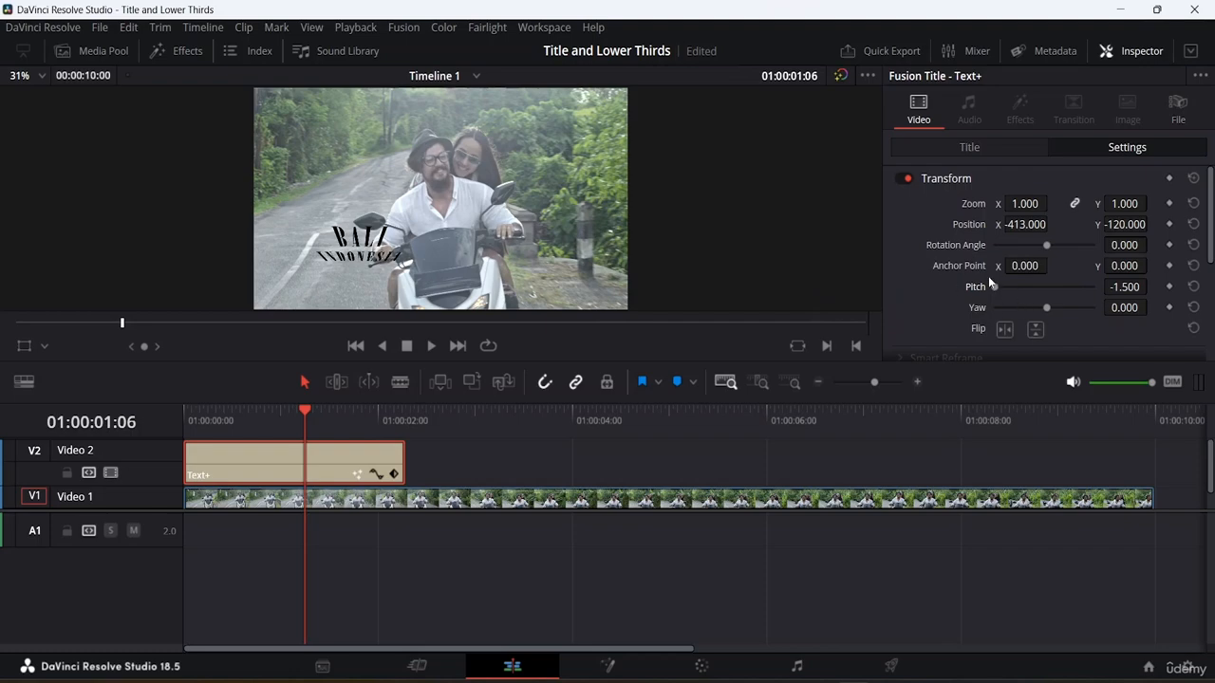
pyautogui.moveTo(993, 288); pyautogui.dragTo(1101, 287)
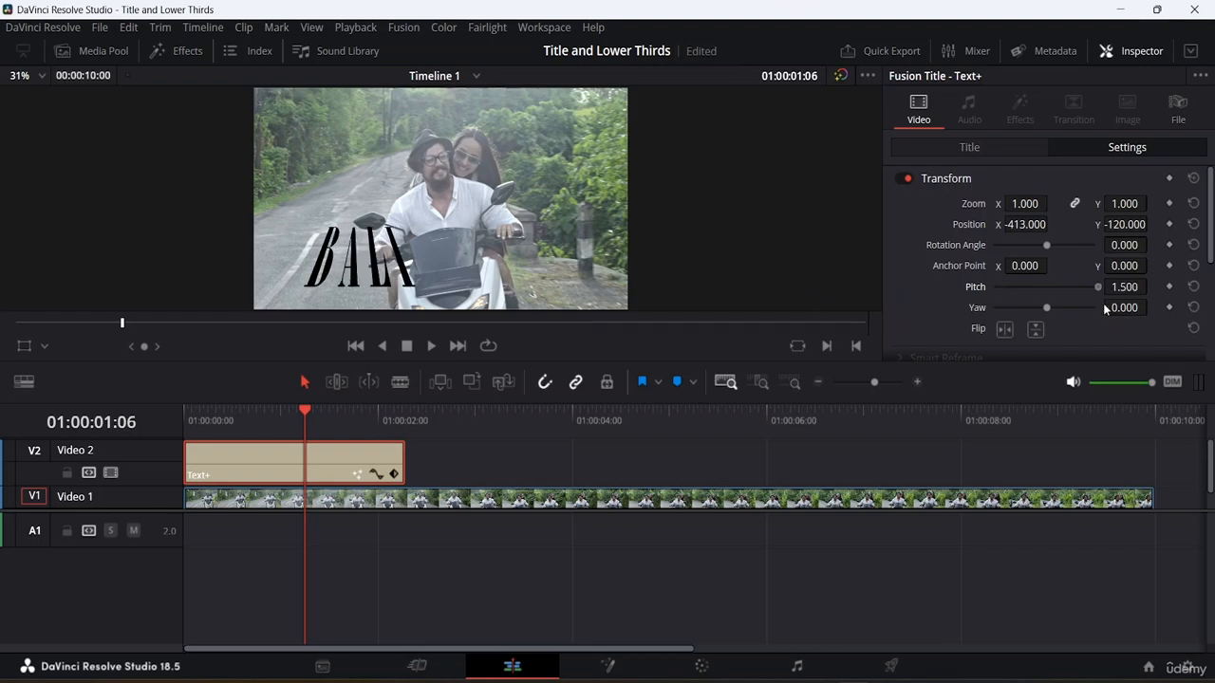
pyautogui.click(1038, 286)
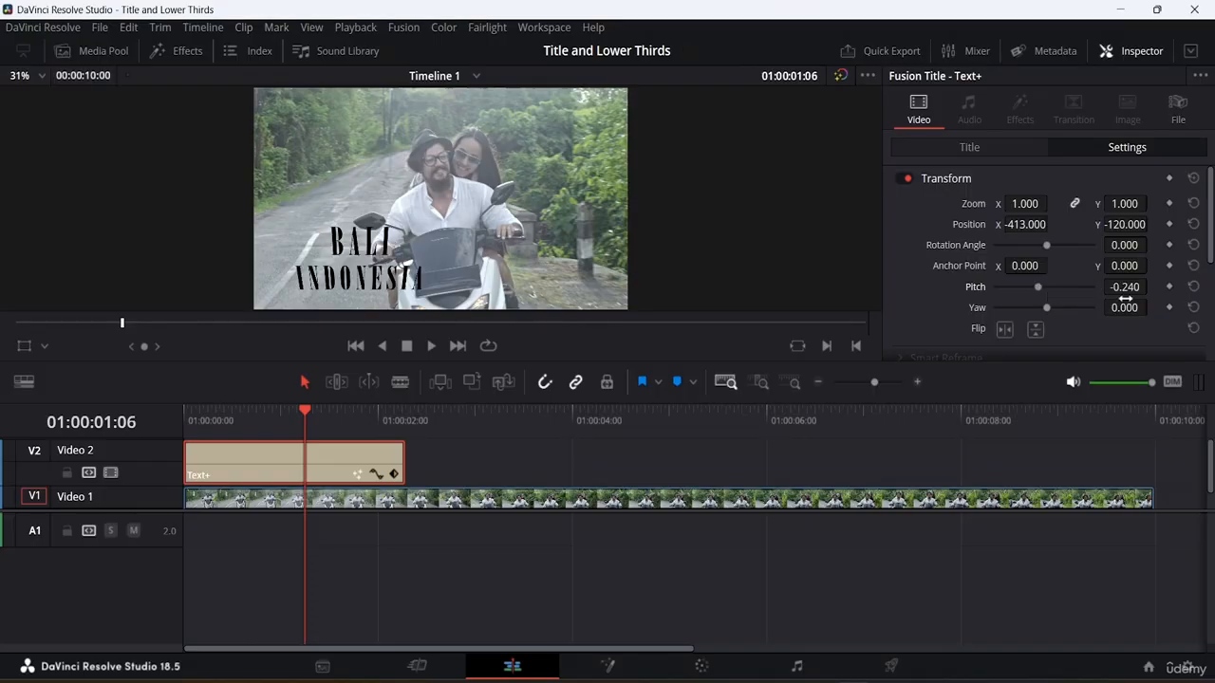
pyautogui.click(1193, 287)
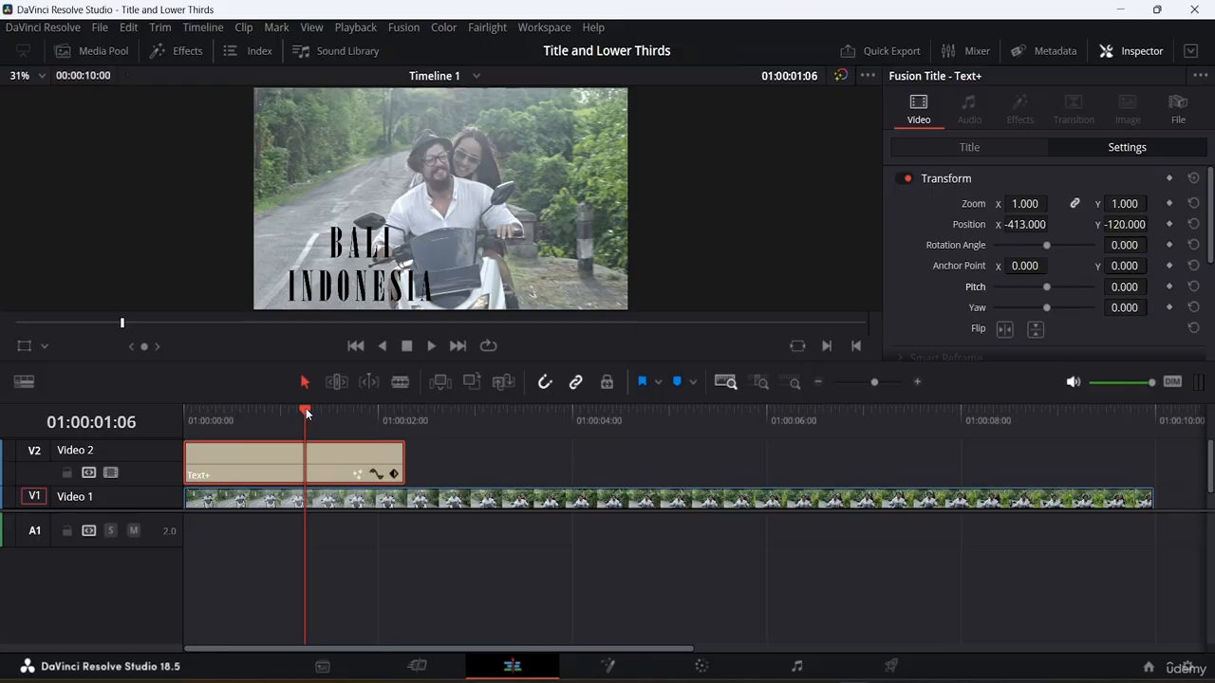
# Keyframe the Text+ title's pitch at 01:00:01:10 and raise it to 1.473 at 01:00:01:21.
pyautogui.moveTo(305, 408)
pyautogui.mouseDown()
pyautogui.moveTo(320, 408)
pyautogui.moveTo(284, 411)
pyautogui.moveTo(321, 420)
pyautogui.mouseUp()
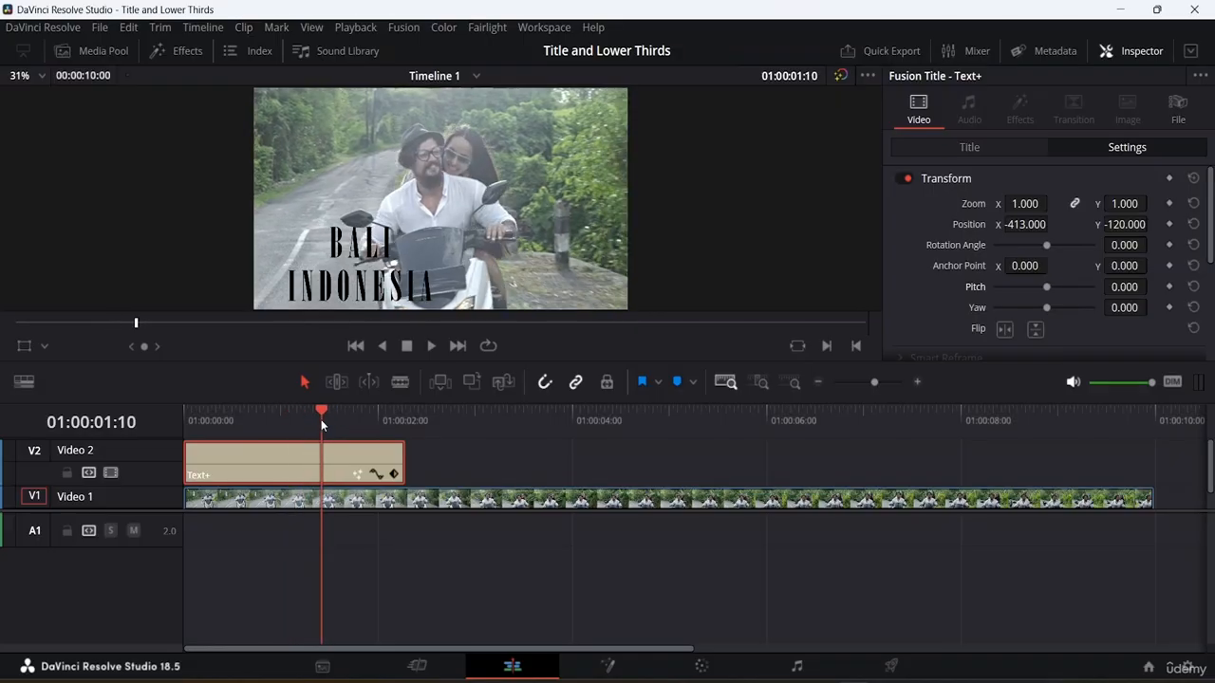
pyautogui.click(1170, 287)
pyautogui.moveTo(323, 410); pyautogui.dragTo(365, 420)
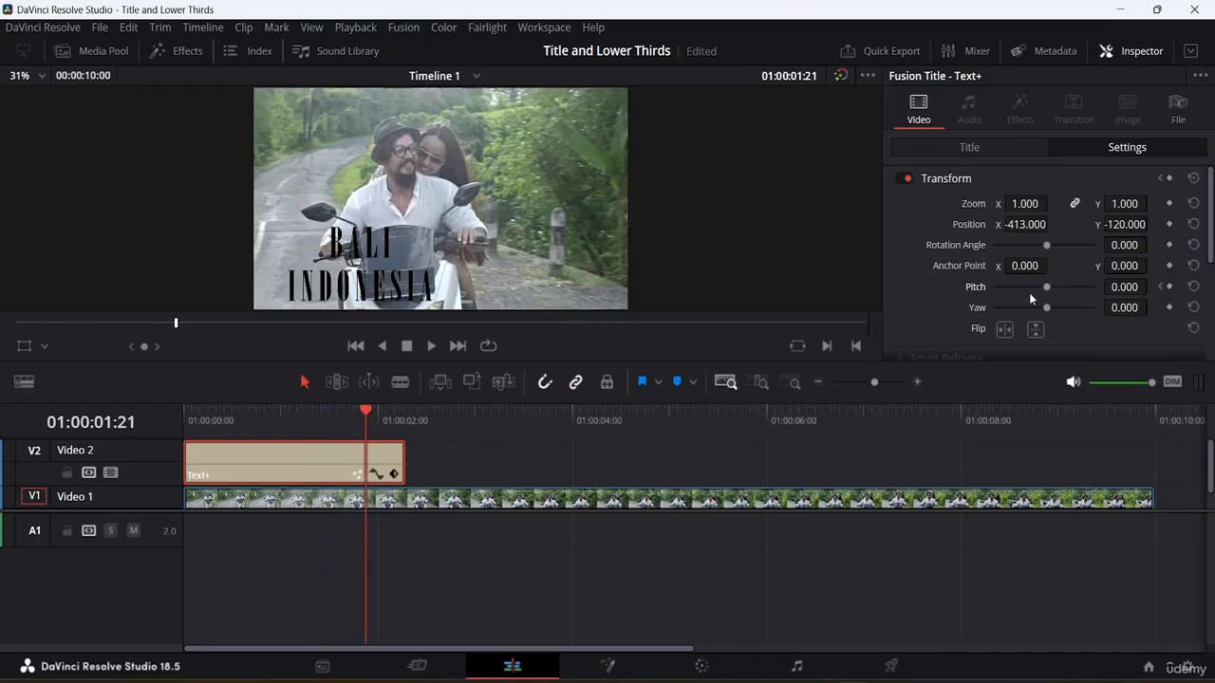
pyautogui.moveTo(1045, 283); pyautogui.dragTo(1147, 305)
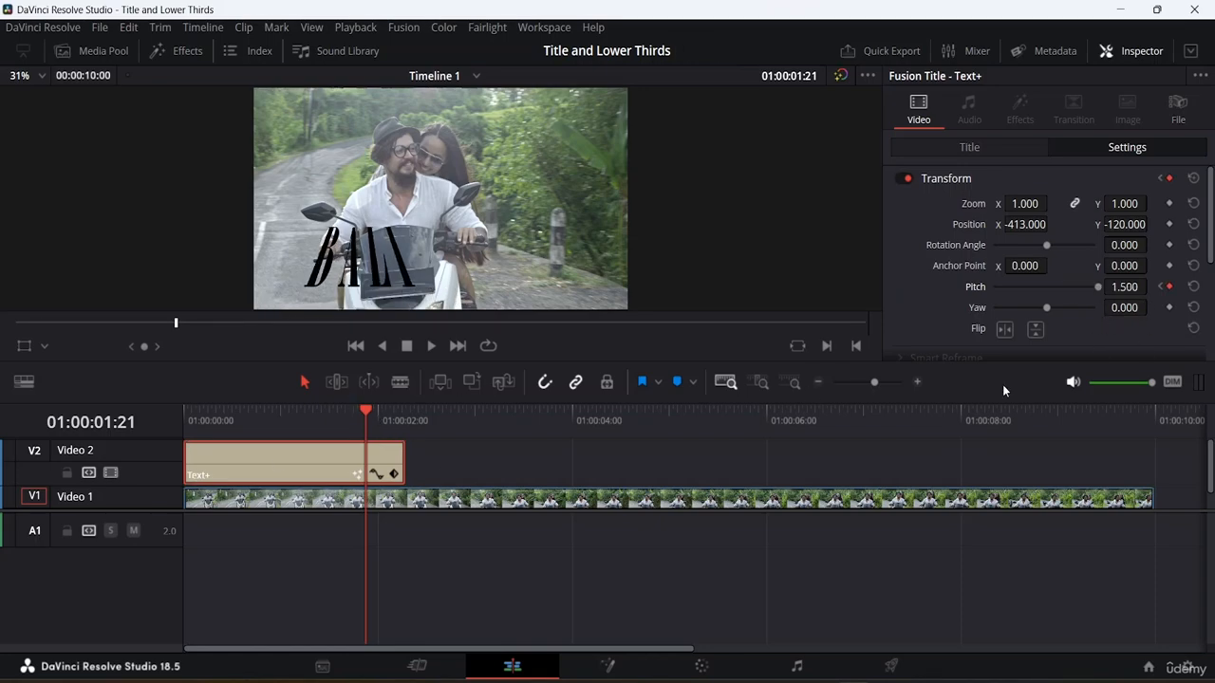
pyautogui.scroll(-5, 1064, 243)
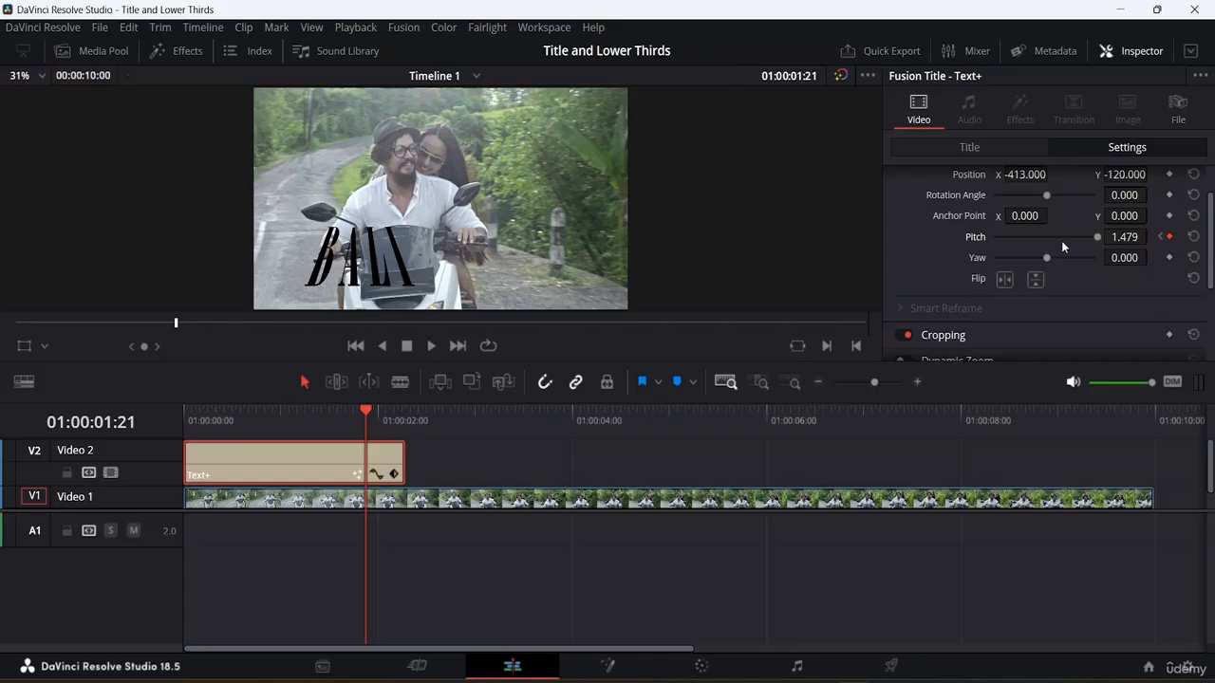
pyautogui.scroll(-5, 955, 331)
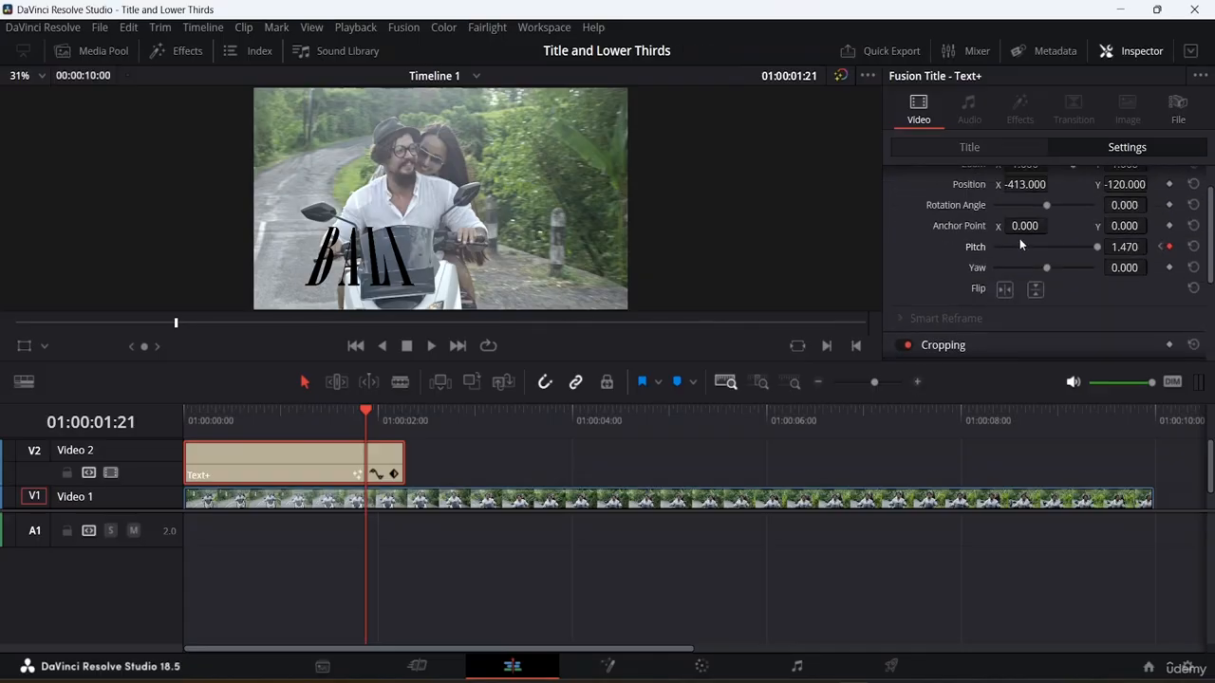
pyautogui.scroll(3, 1021, 244)
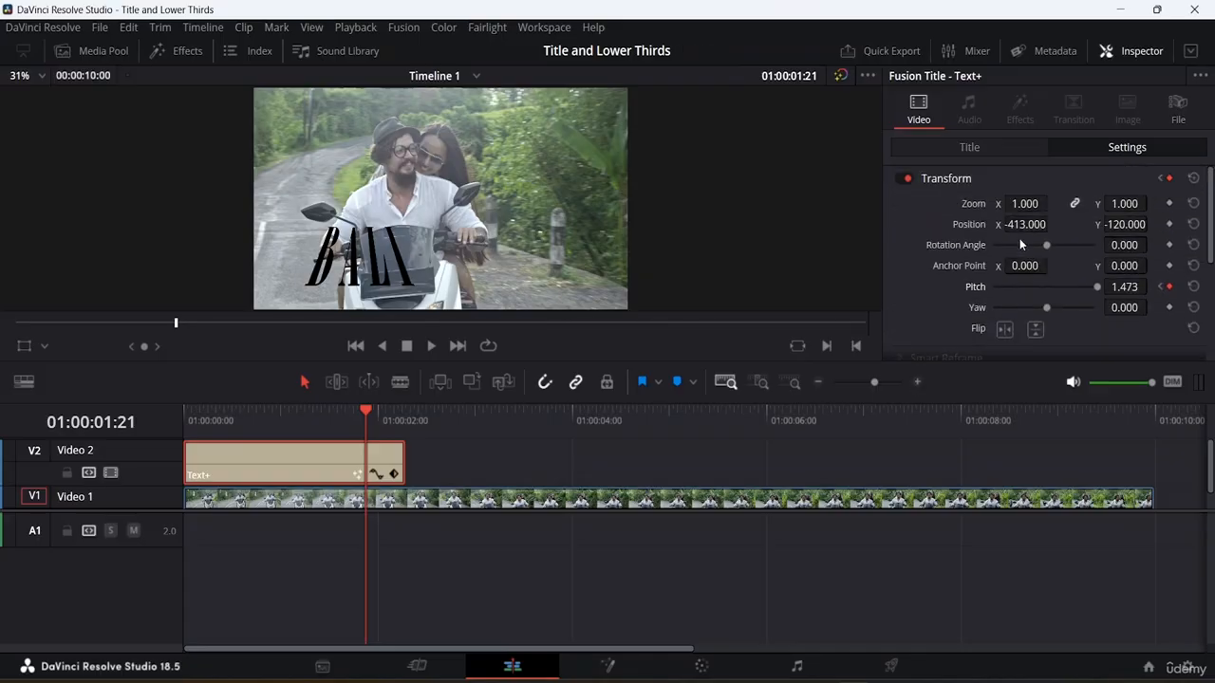
# Add a position keyframe to the Text+ title at 01:00:01:21, and undo the trial drop of its Y position.
pyautogui.click(1170, 224)
pyautogui.moveTo(1126, 224)
pyautogui.mouseDown()
pyautogui.moveTo(1063, 224)
pyautogui.moveTo(1139, 224)
pyautogui.moveTo(1127, 224)
pyautogui.mouseUp()
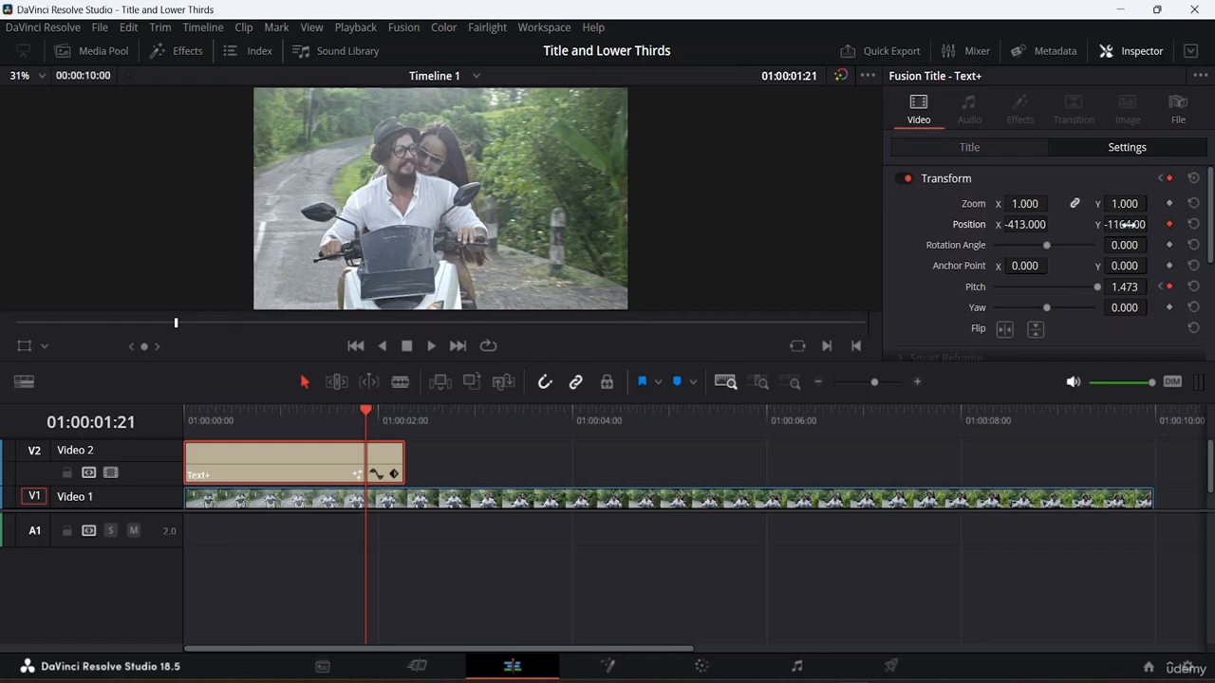
pyautogui.hotkey('ctrl', 'z')
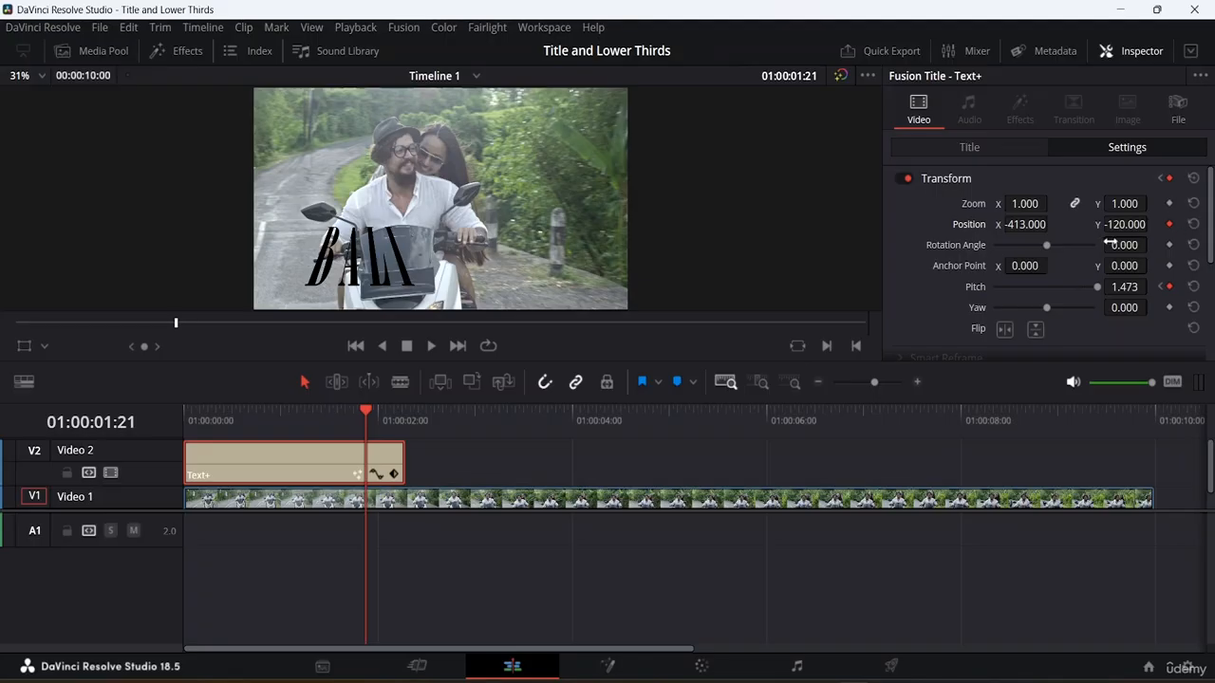
# Lower the title's Y position to -146.000 at 01:00:02:07 and to -959.400 at 01:00:02:06 with keyframes.
pyautogui.moveTo(365, 408); pyautogui.dragTo(398, 415)
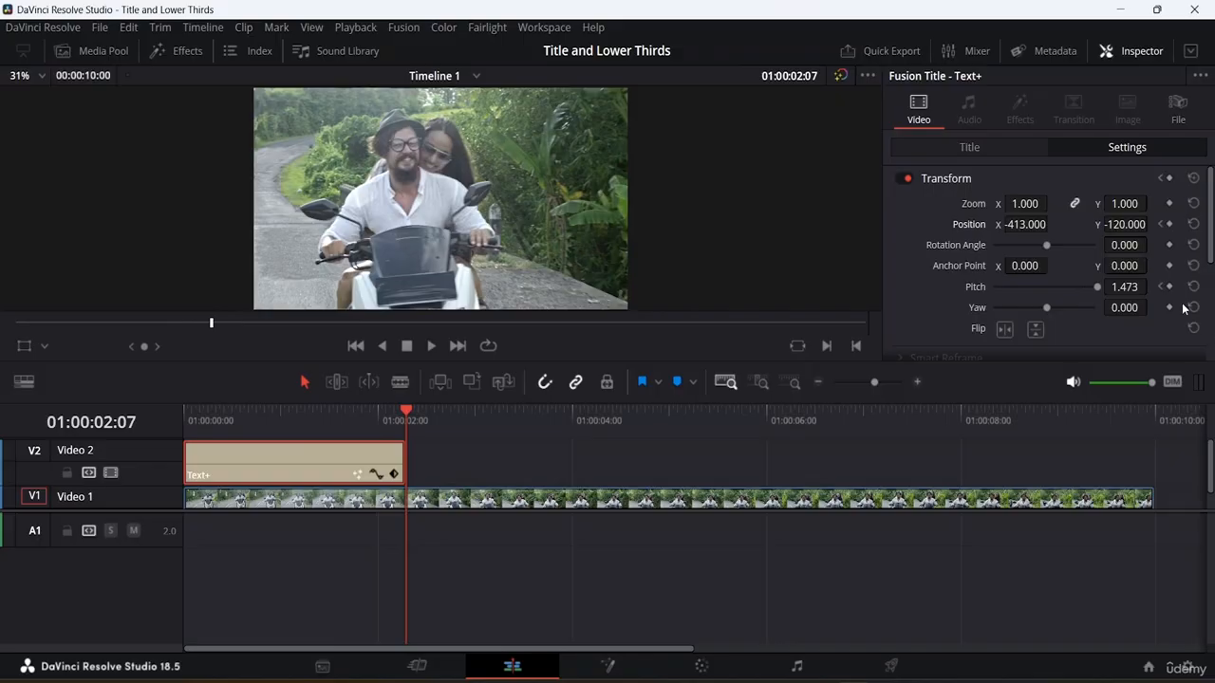
pyautogui.moveTo(1143, 226)
pyautogui.mouseDown()
pyautogui.moveTo(1116, 226)
pyautogui.moveTo(1124, 231)
pyautogui.mouseUp()
pyautogui.moveTo(388, 408)
pyautogui.mouseDown()
pyautogui.moveTo(363, 404)
pyautogui.moveTo(396, 415)
pyautogui.mouseUp()
pyautogui.click(403, 414)
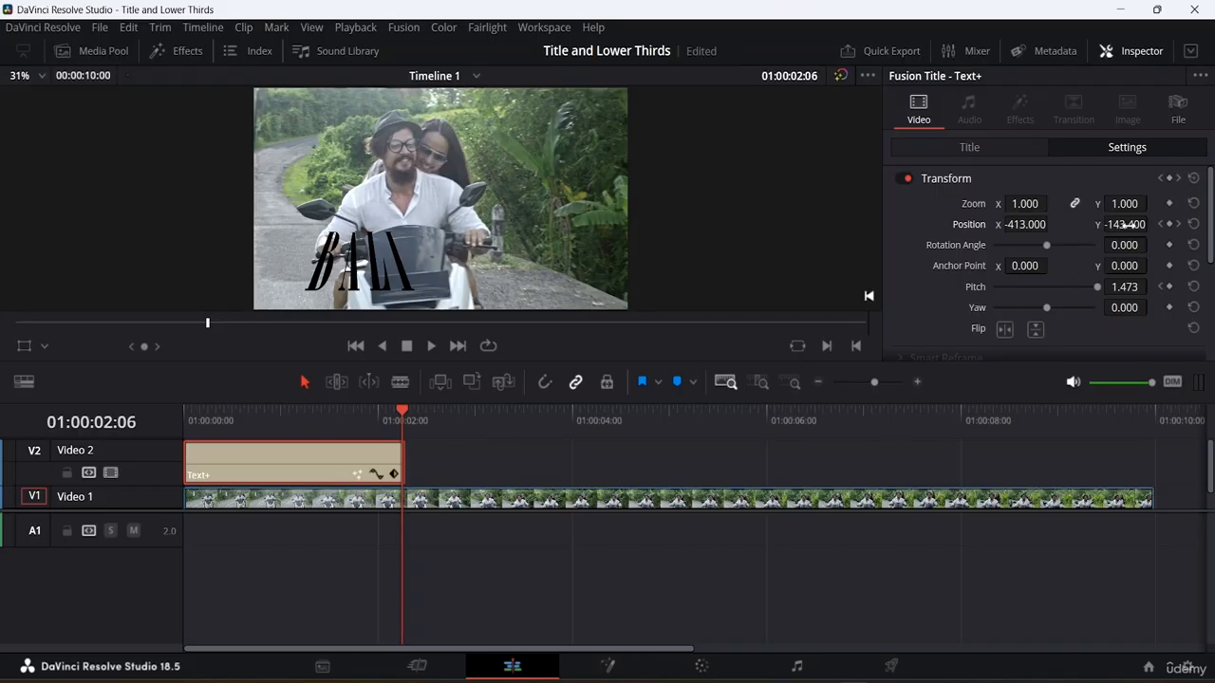
pyautogui.moveTo(1125, 224); pyautogui.dragTo(1034, 225)
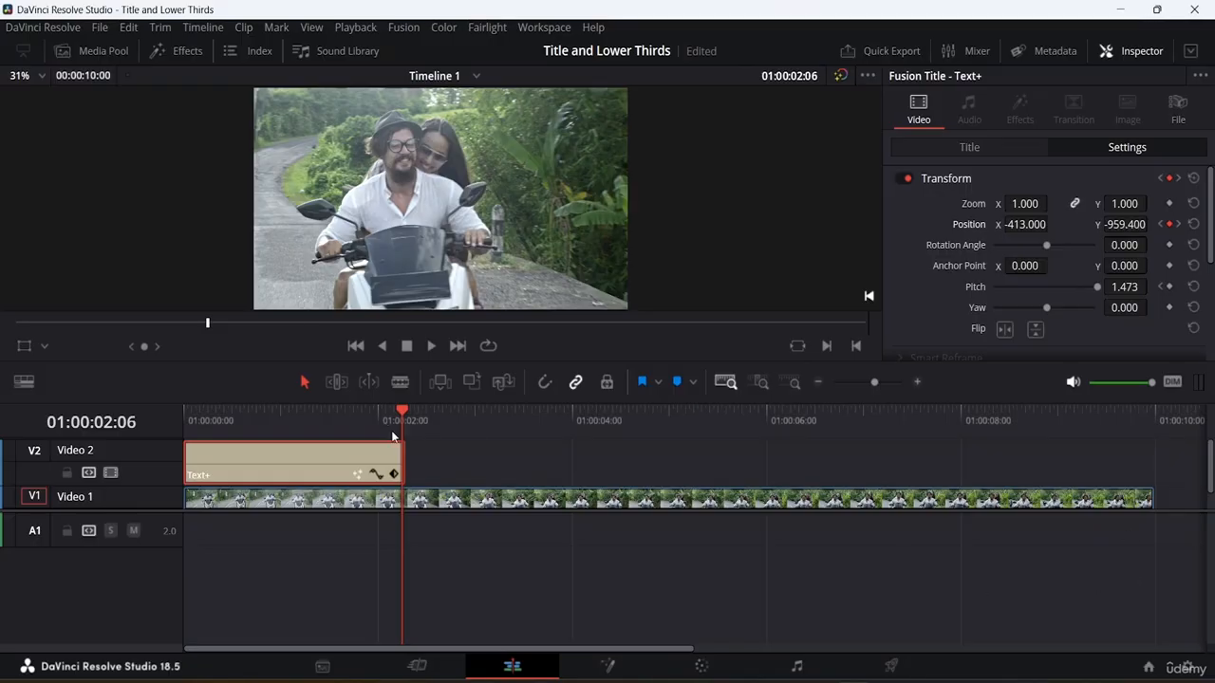
# Play the title's full animation from the timeline start twice to check how it leaves the frame.
pyautogui.moveTo(395, 408); pyautogui.dragTo(2, 427)
pyautogui.press('space')
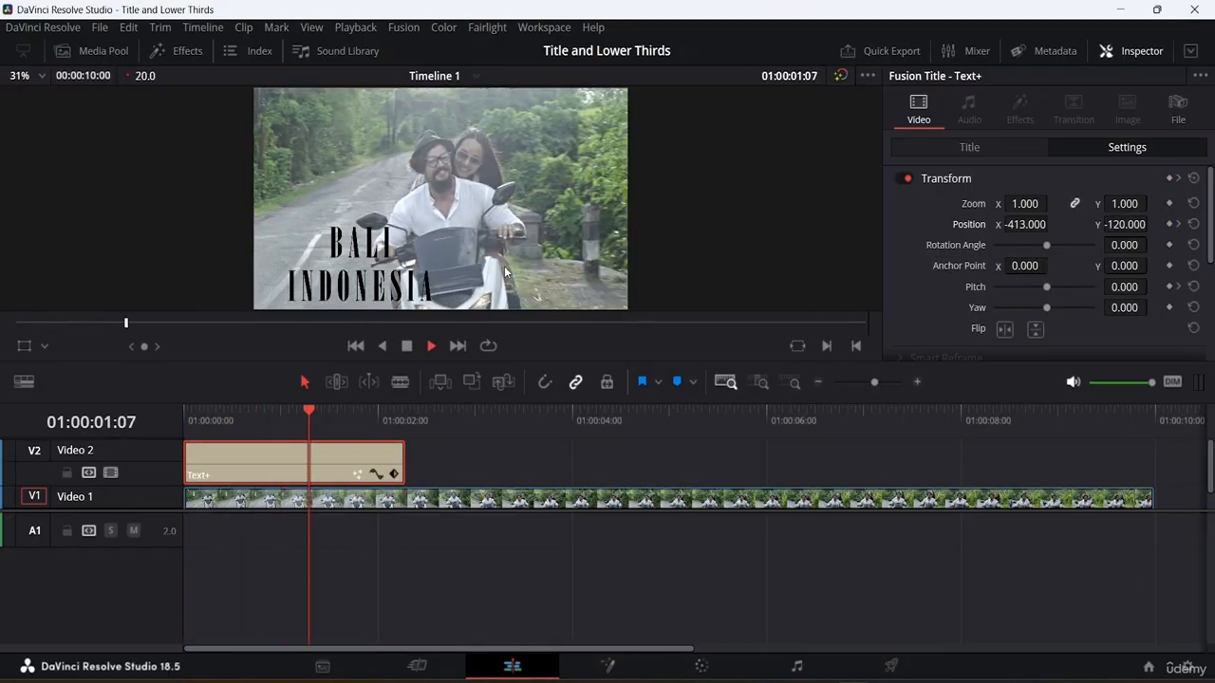
pyautogui.press('space')
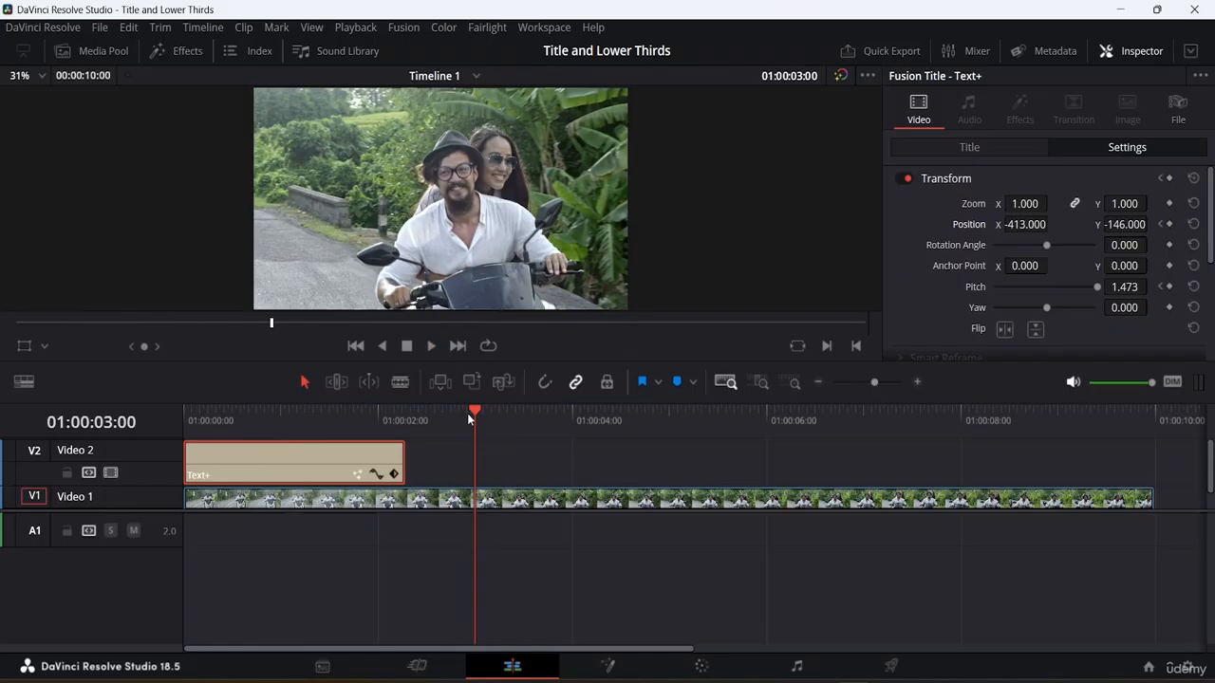
pyautogui.moveTo(467, 413); pyautogui.dragTo(142, 422)
pyautogui.press('space')
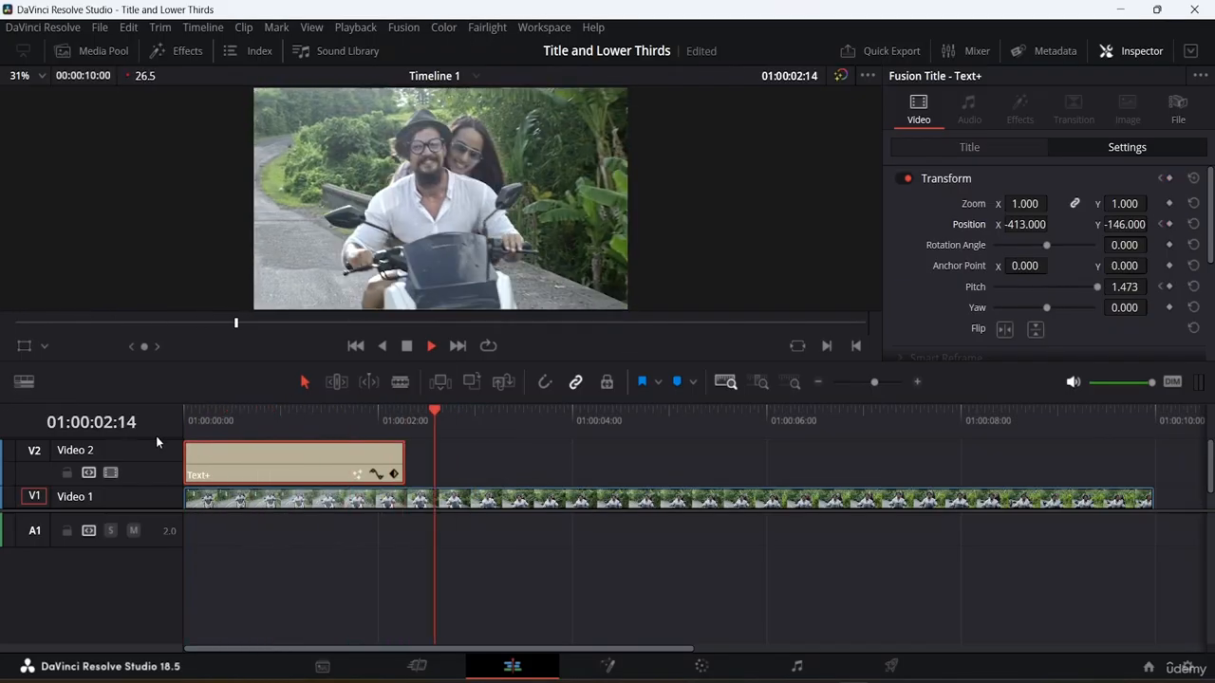
pyautogui.press('space')
# Select the scooter clip on Video 1 and, at the timeline start, set its zoom to 1.220 and X position to -189.
pyautogui.click(532, 502)
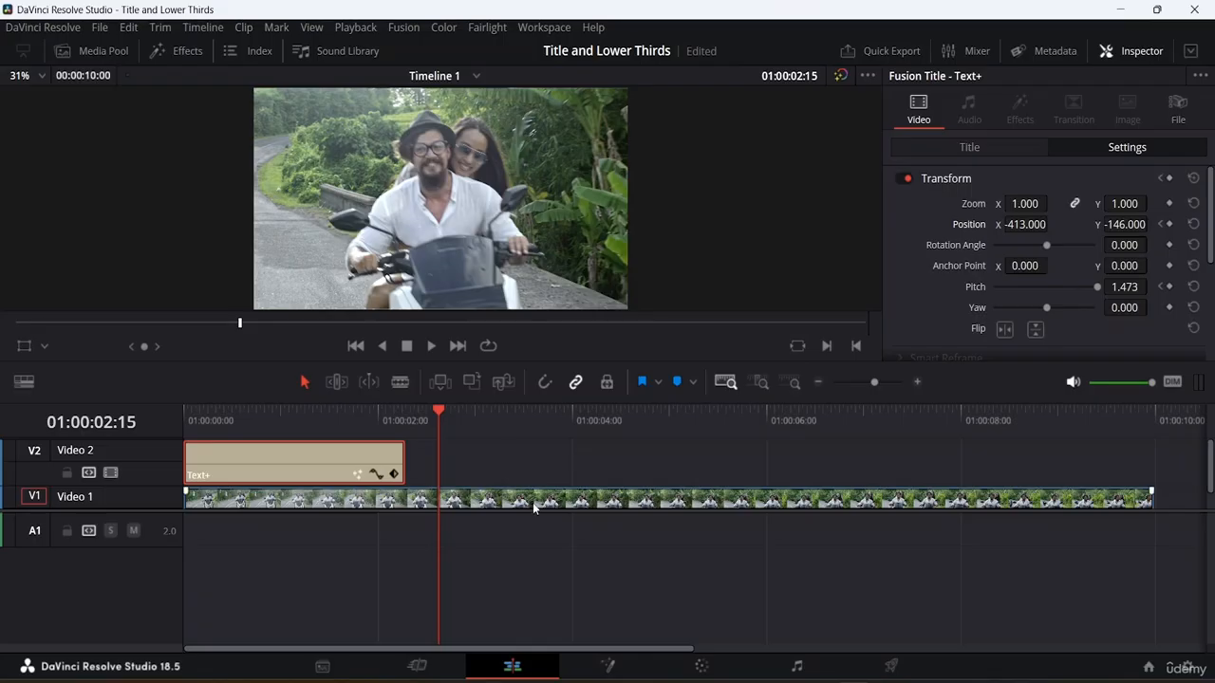
pyautogui.scroll(-1, 532, 501)
pyautogui.click(525, 480)
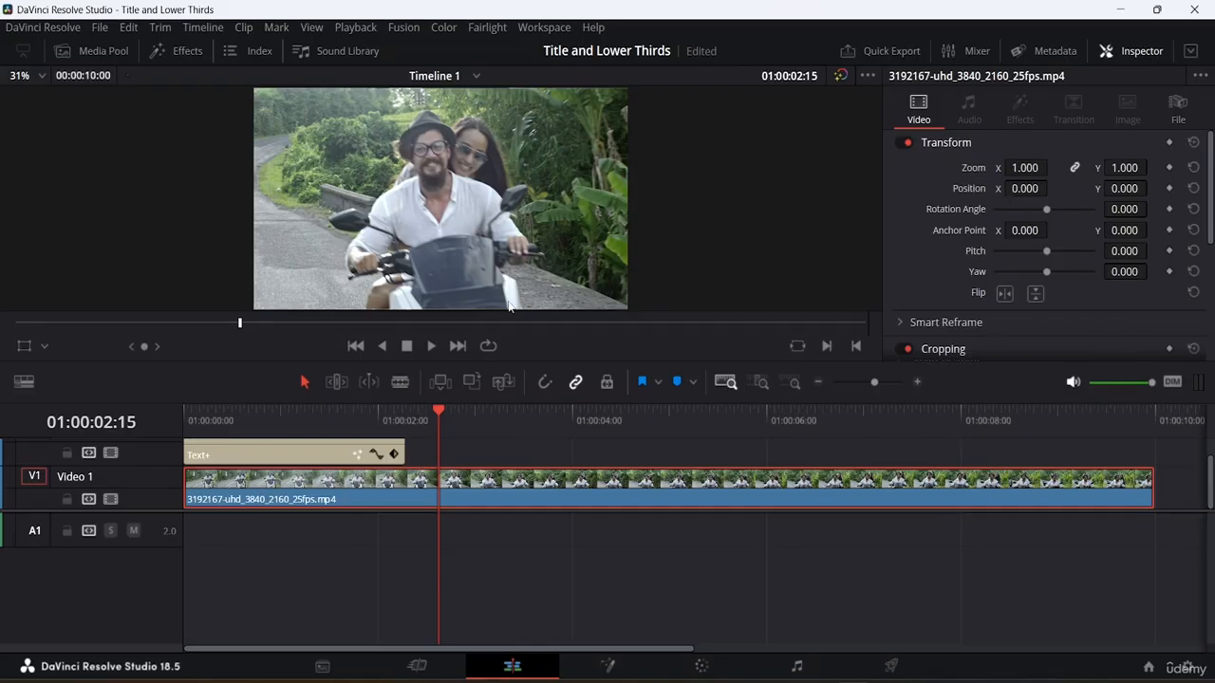
pyautogui.moveTo(432, 408); pyautogui.dragTo(183, 495)
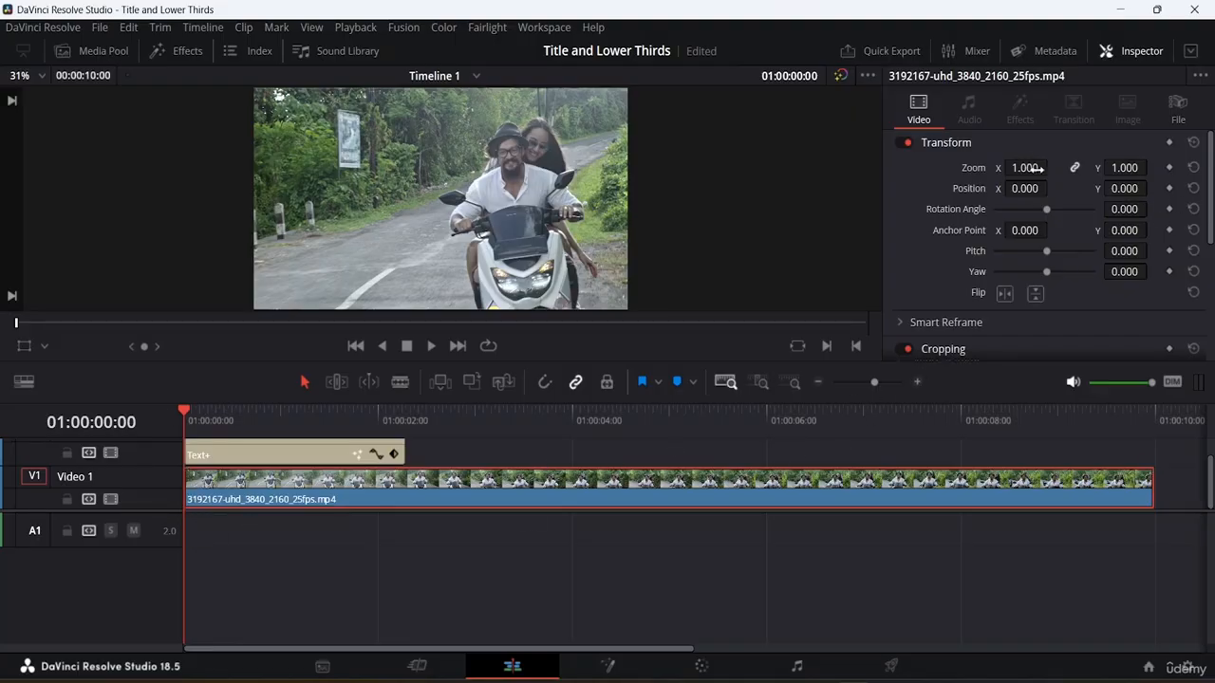
pyautogui.moveTo(1034, 168)
pyautogui.mouseDown()
pyautogui.moveTo(1021, 168)
pyautogui.moveTo(1214, 168)
pyautogui.moveTo(1032, 168)
pyautogui.mouseUp()
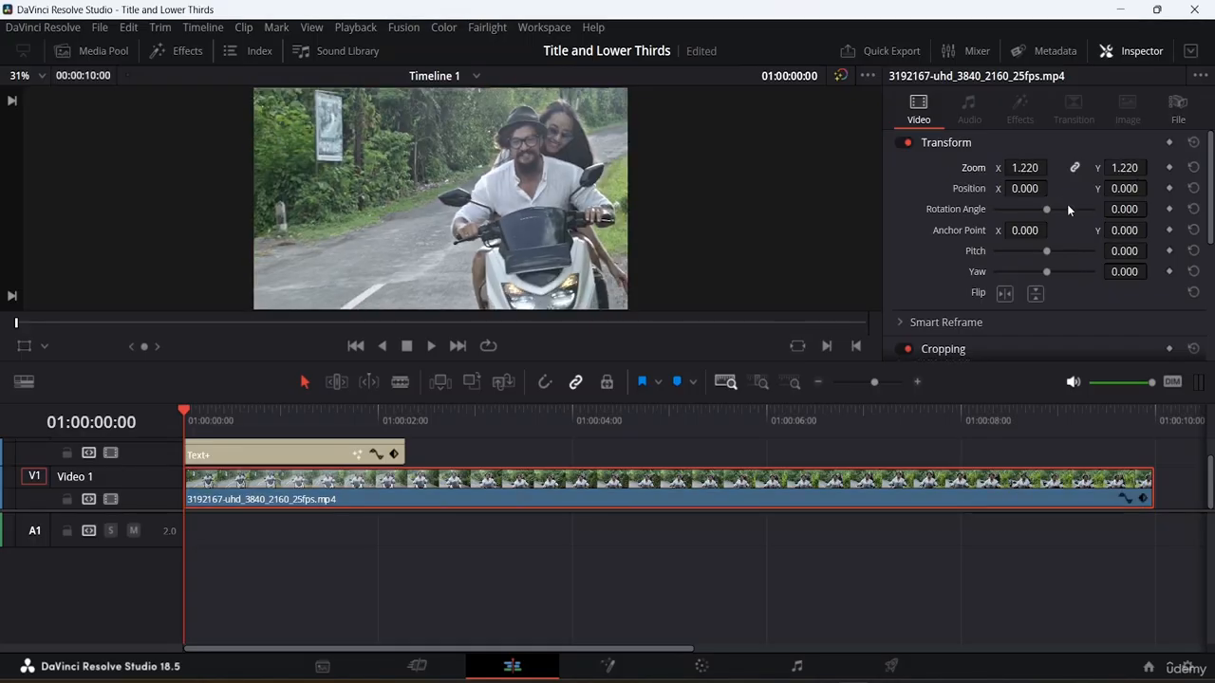
pyautogui.moveTo(1025, 188)
pyautogui.mouseDown()
pyautogui.moveTo(1039, 188)
pyautogui.moveTo(979, 188)
pyautogui.moveTo(1003, 188)
pyautogui.mouseUp()
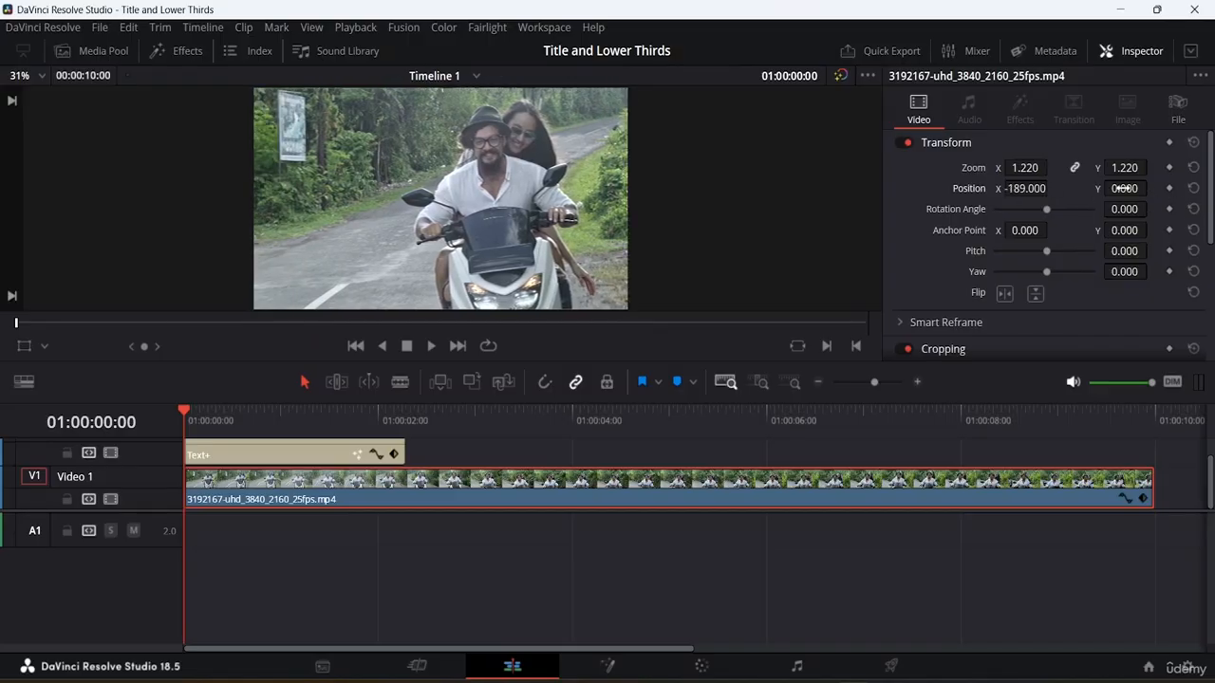
# Zoom the scooter clip in to 34.100 and add a position keyframe at the timeline start.
pyautogui.moveTo(1044, 167); pyautogui.dragTo(1051, 167)
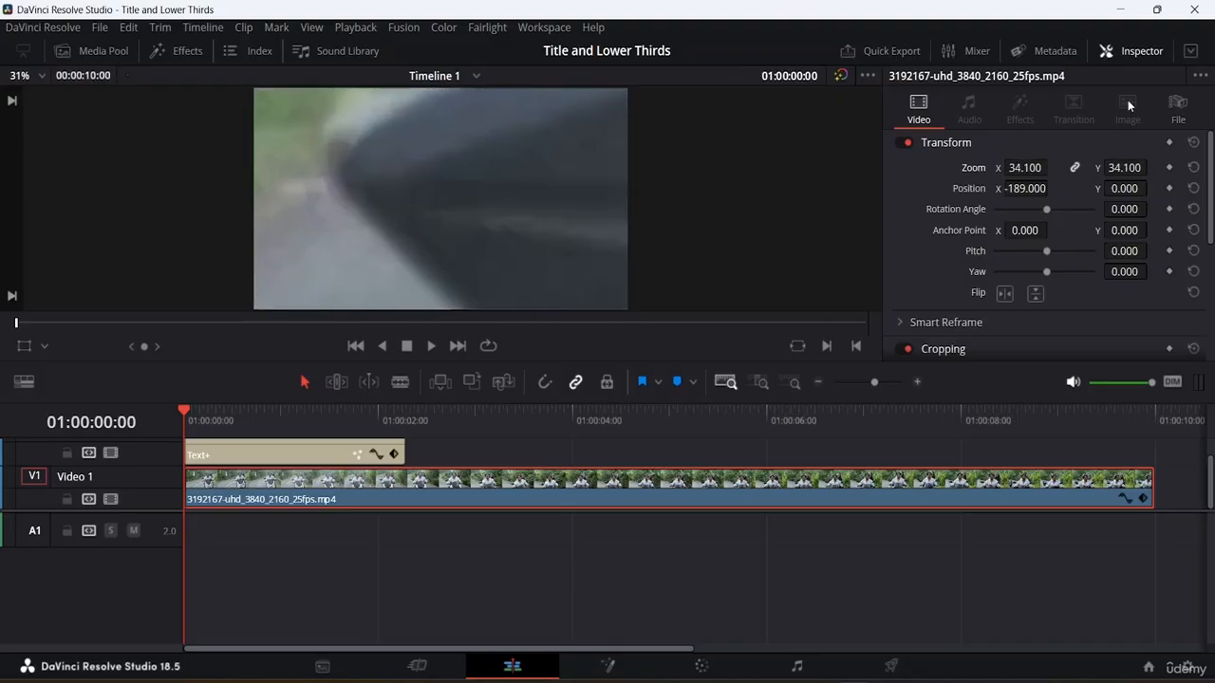
pyautogui.click(1169, 188)
# Move the playhead to 01:00:00:13 and reset the scooter clip's zoom.
pyautogui.click(197, 414)
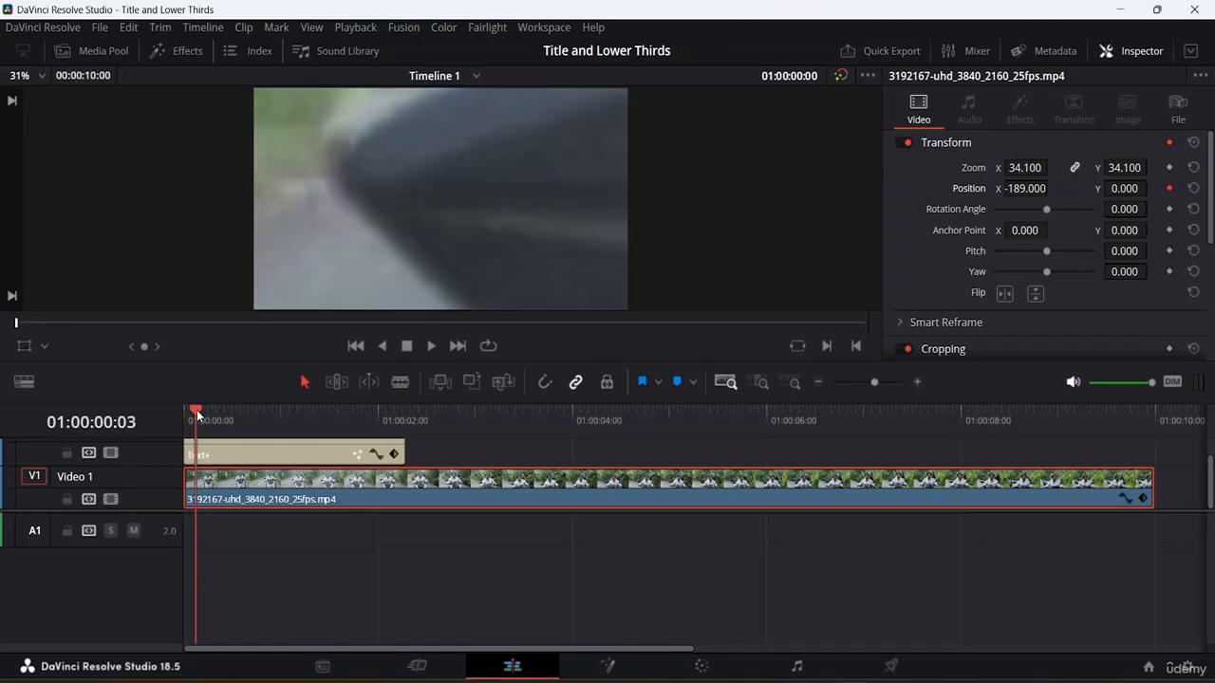
pyautogui.moveTo(198, 413); pyautogui.dragTo(245, 427)
pyautogui.moveTo(234, 420); pyautogui.dragTo(236, 420)
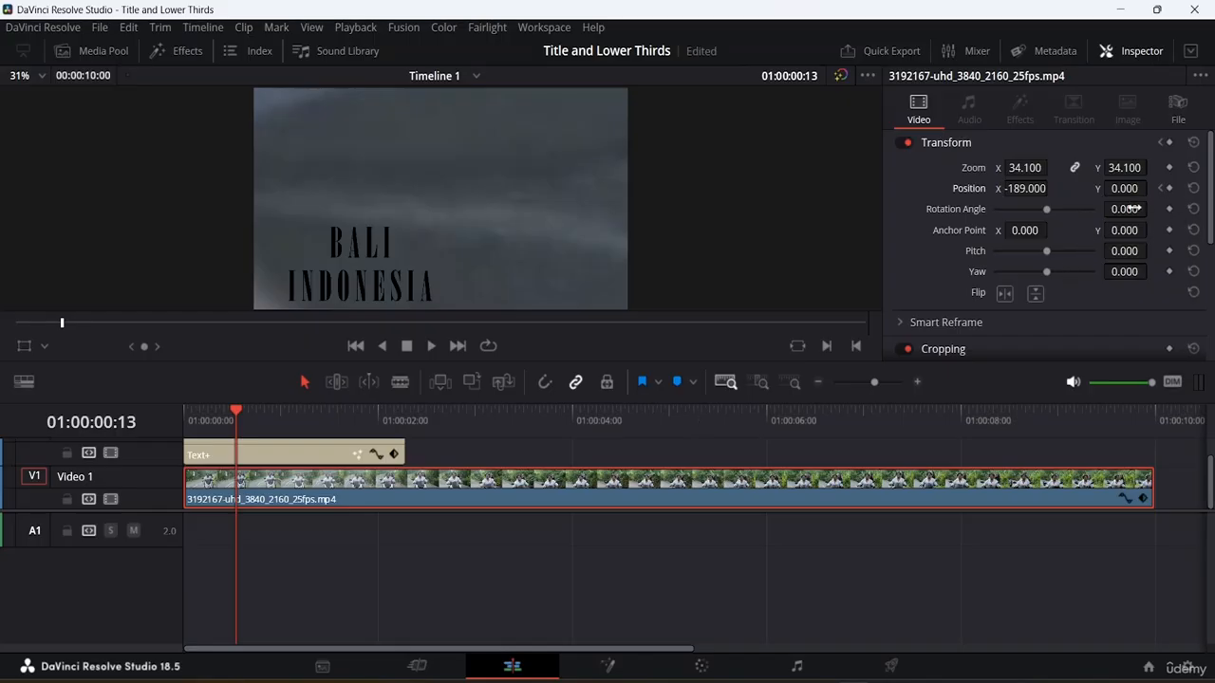
pyautogui.click(1194, 168)
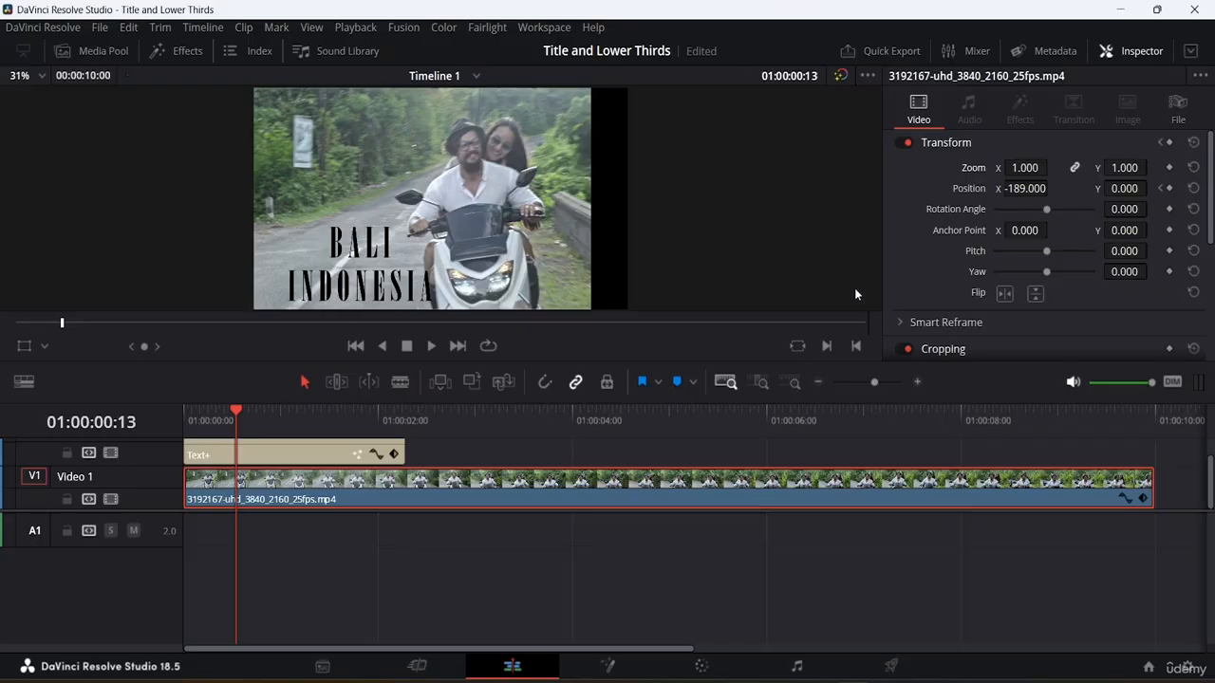
# Play the scooter clip with its title from the timeline start, and return the playhead to the start.
pyautogui.moveTo(234, 409); pyautogui.dragTo(2, 384)
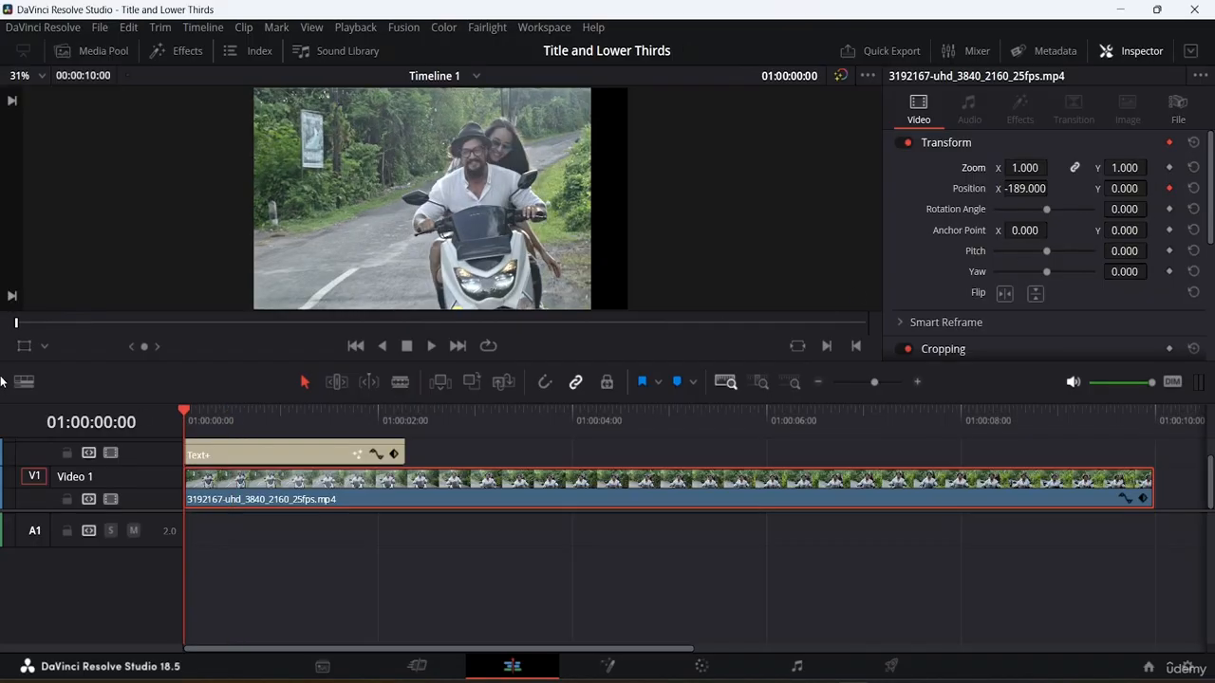
pyautogui.press('space')
pyautogui.press('space')
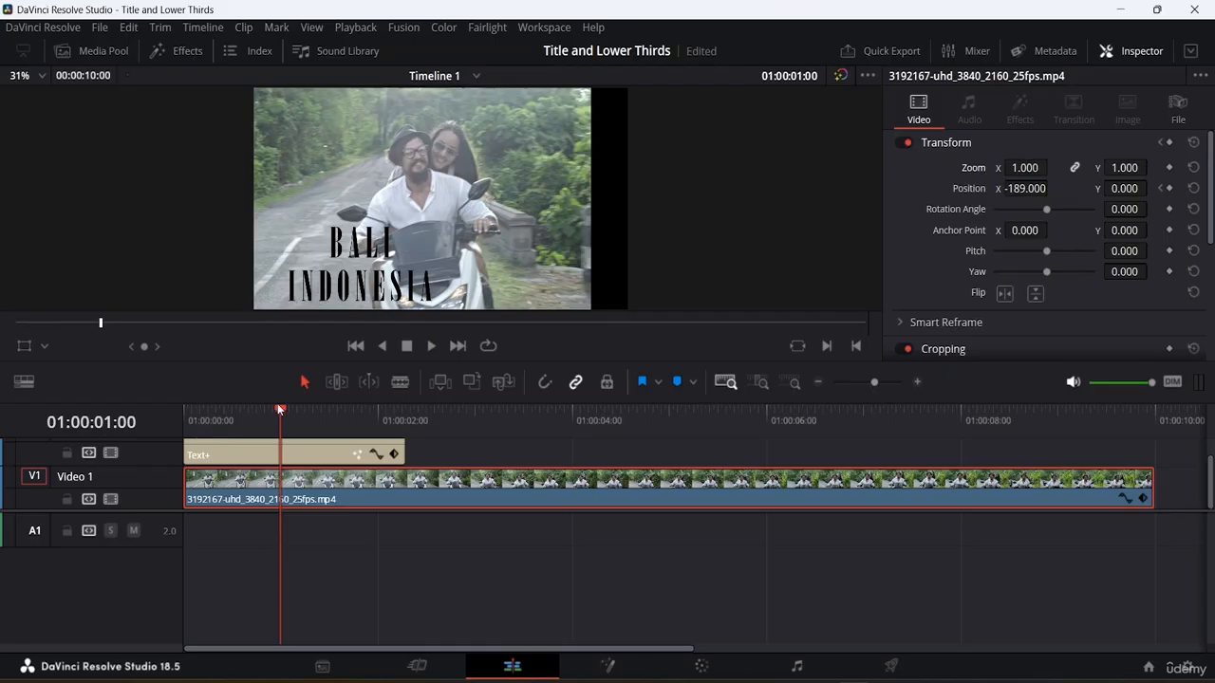
pyautogui.moveTo(277, 403); pyautogui.dragTo(164, 385)
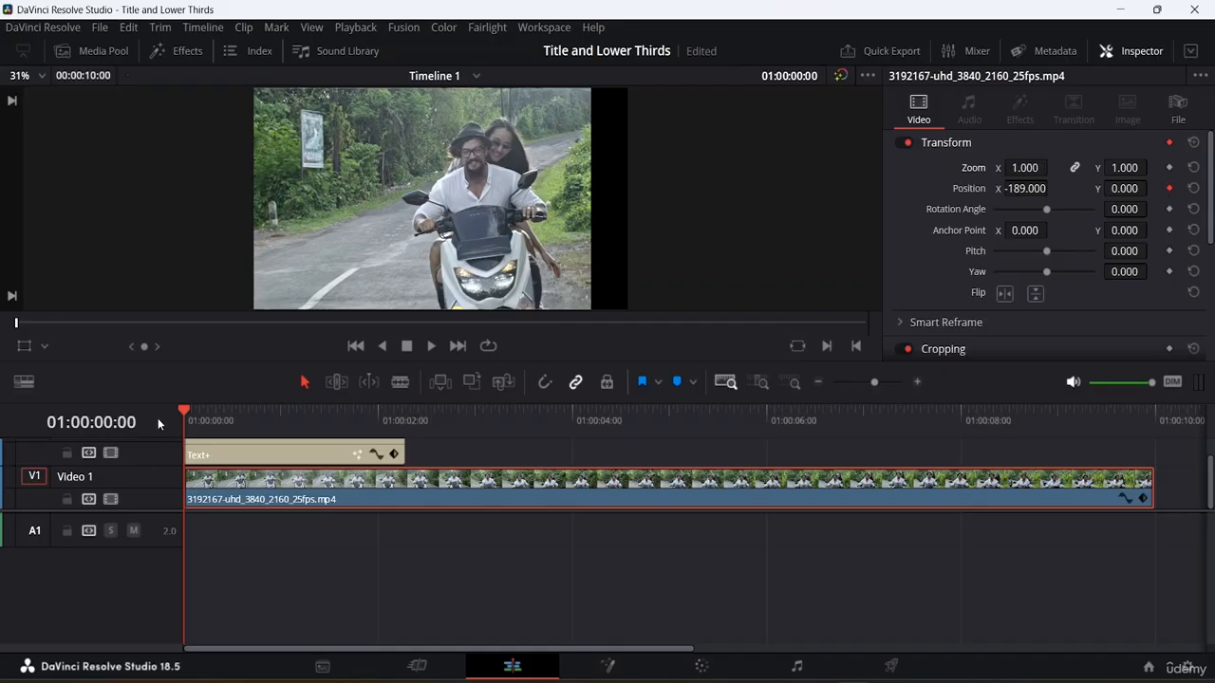
# Remove the scooter clip's position keyframe at the timeline start.
pyautogui.moveTo(183, 412)
pyautogui.mouseDown()
pyautogui.moveTo(254, 405)
pyautogui.moveTo(188, 406)
pyautogui.mouseUp()
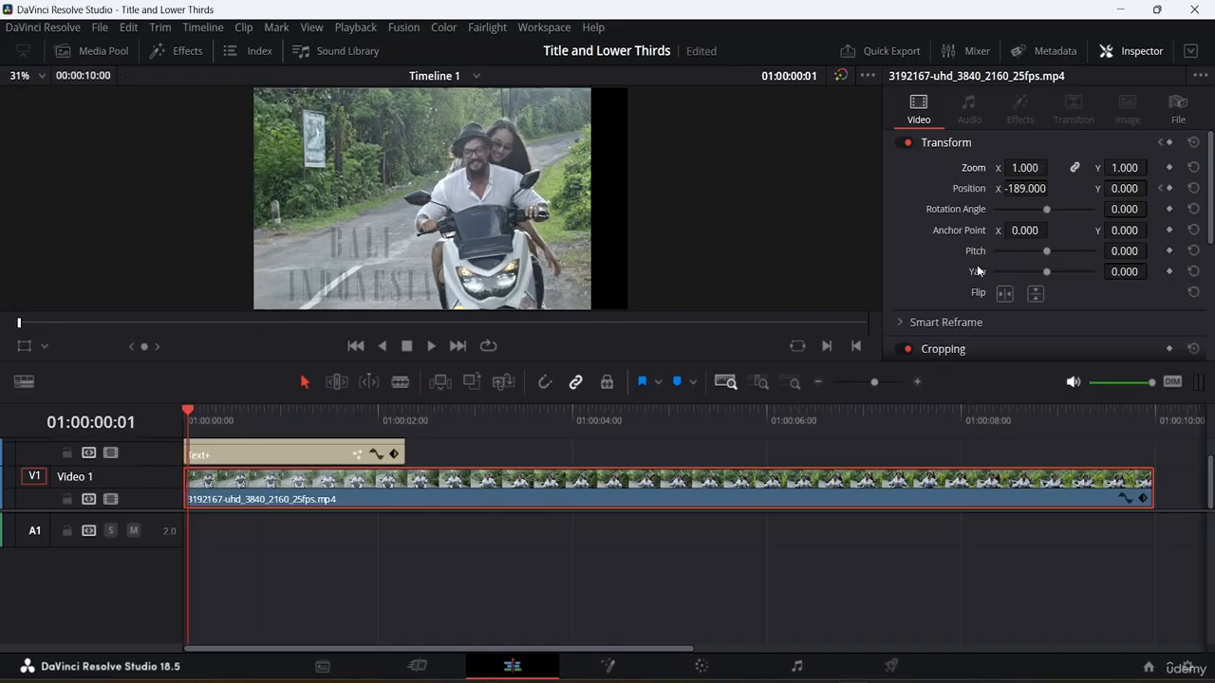
pyautogui.click(185, 411)
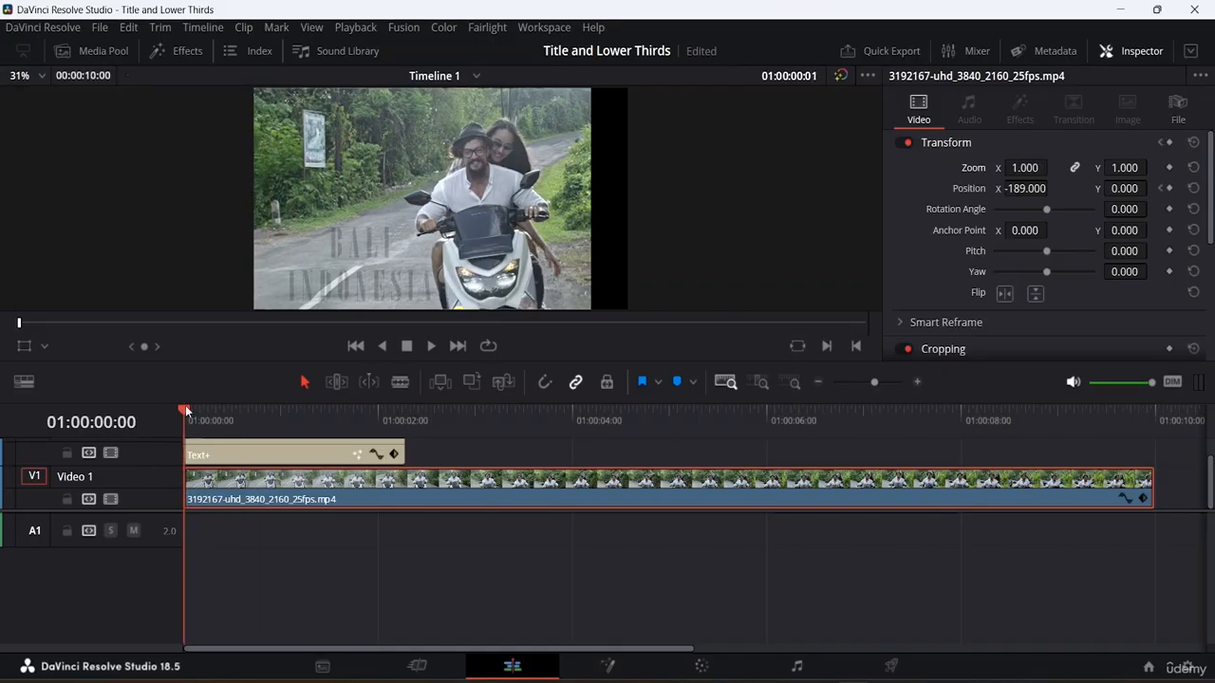
pyautogui.click(1171, 188)
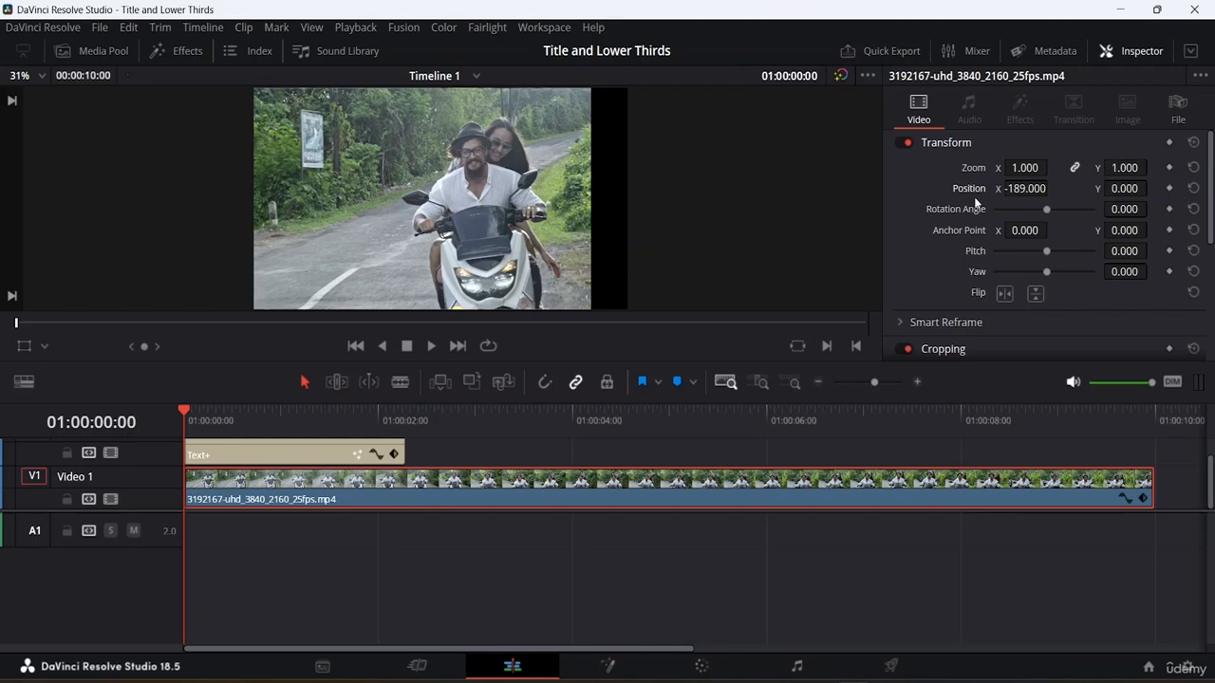
# Set the scooter clip's zoom to 0.000 and add a position keyframe at the timeline start.
pyautogui.moveTo(1034, 168)
pyautogui.mouseDown()
pyautogui.moveTo(1072, 167)
pyautogui.moveTo(1025, 168)
pyautogui.mouseUp()
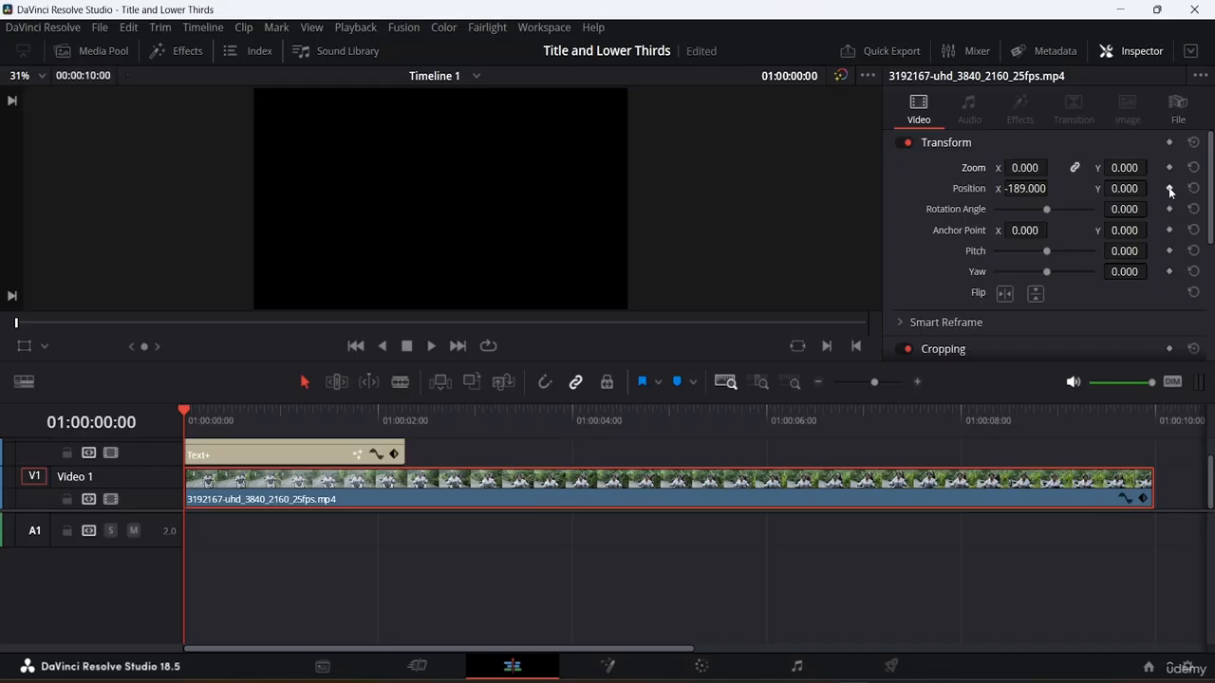
pyautogui.click(1169, 188)
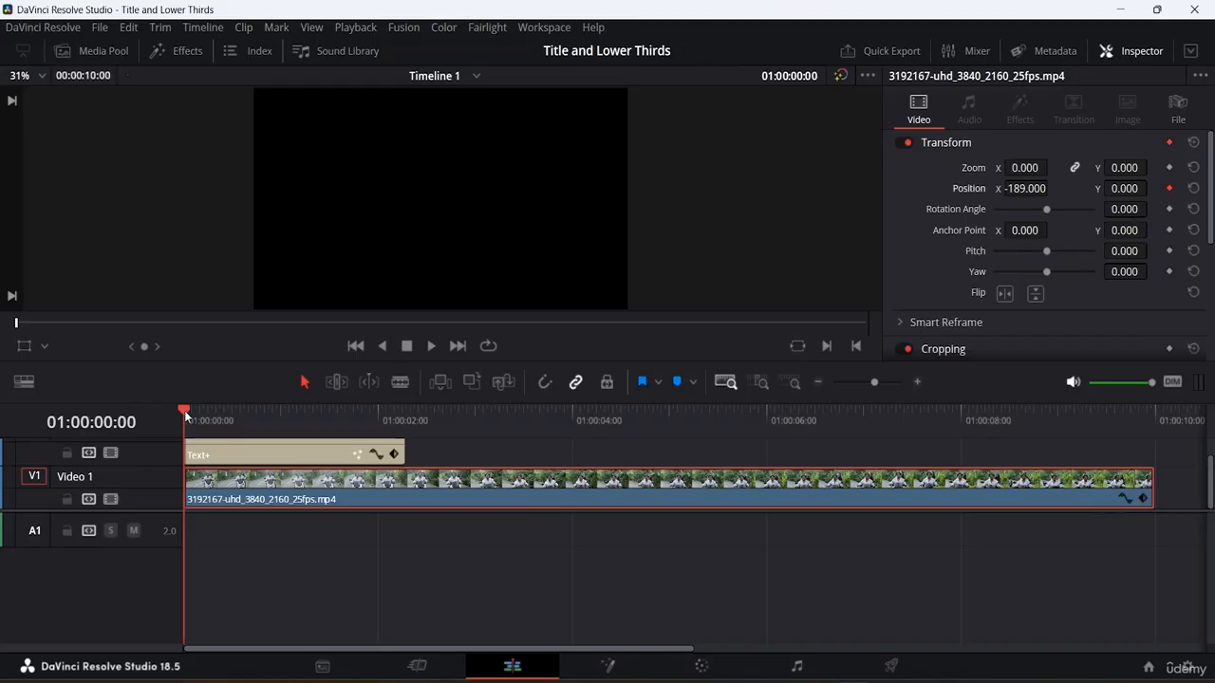
# Move the playhead to 01:00:00:07 and reset the scooter clip's zoom.
pyautogui.moveTo(186, 415); pyautogui.dragTo(222, 408)
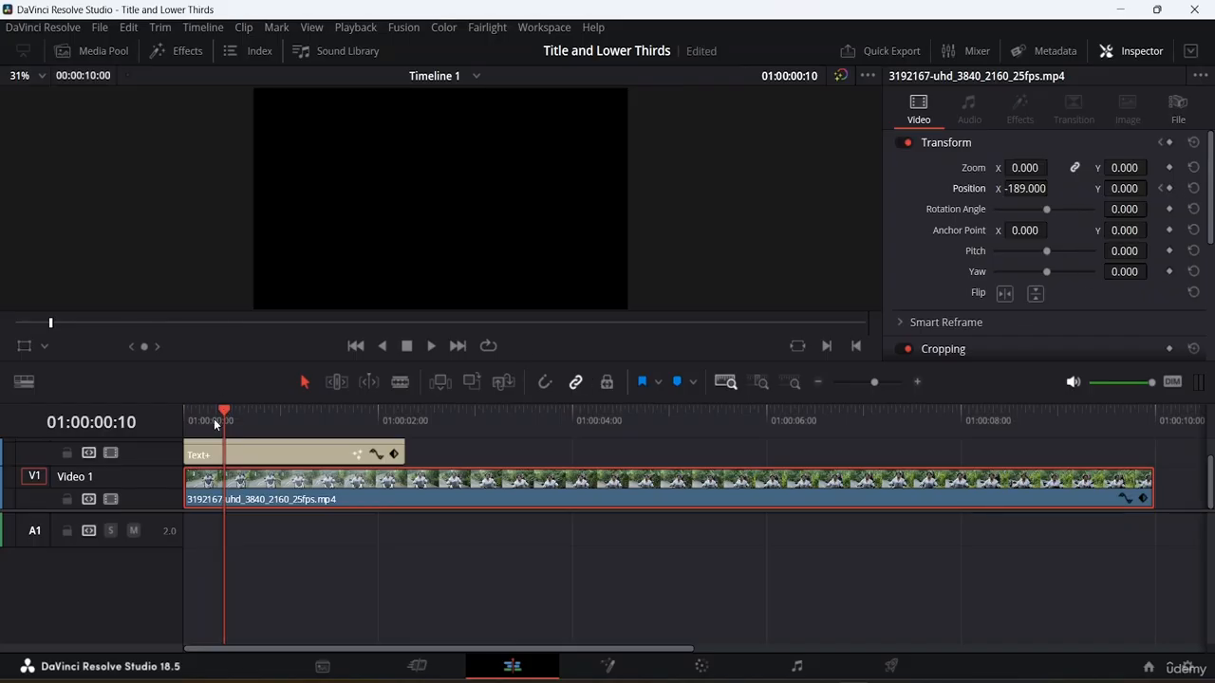
pyautogui.moveTo(218, 419); pyautogui.dragTo(213, 411)
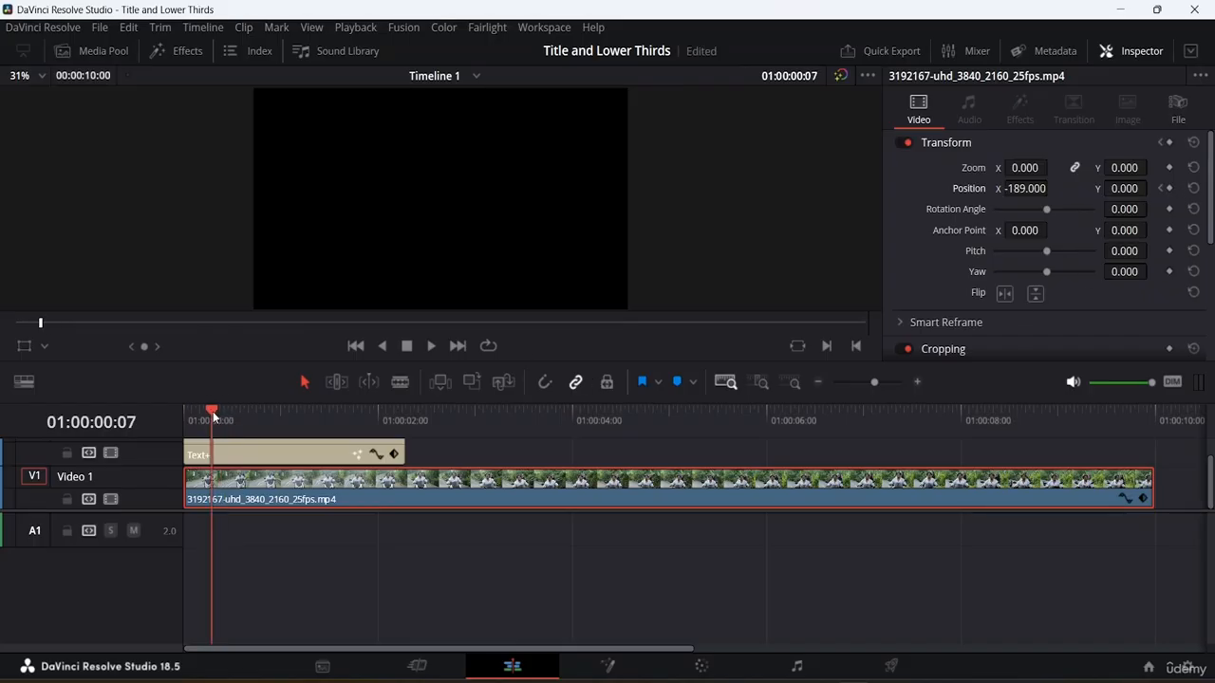
pyautogui.click(1194, 167)
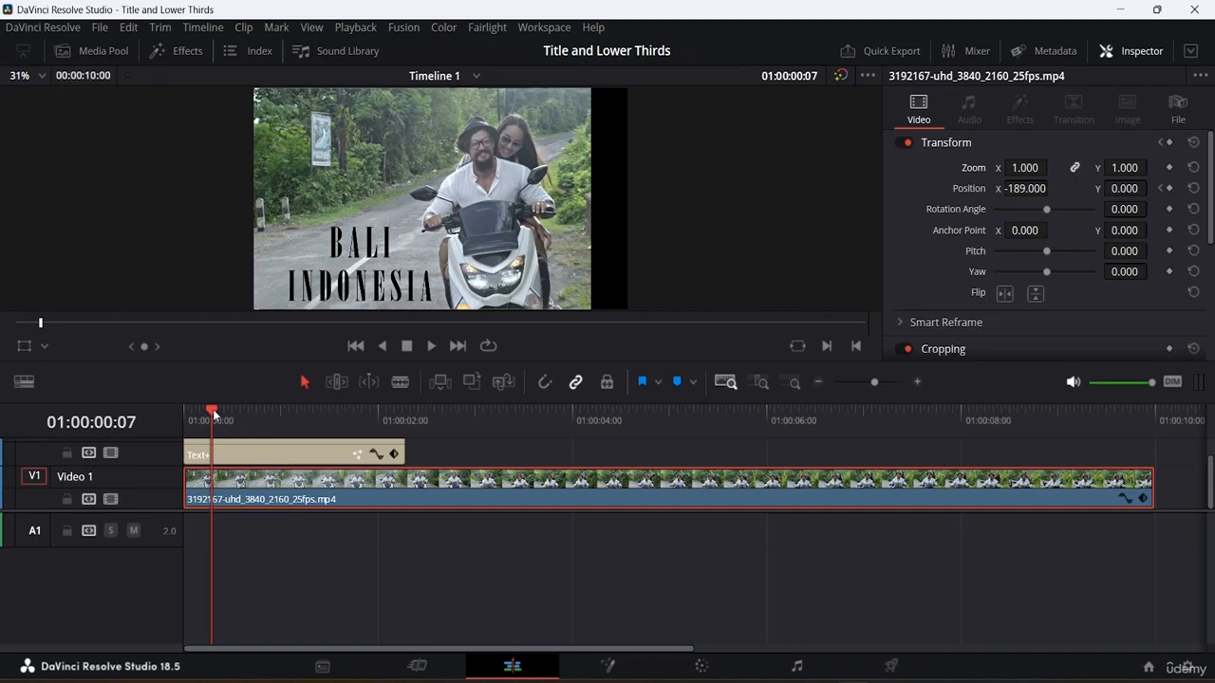
# Play the opening of the timeline from its start to check the scooter clip's zoom.
pyautogui.moveTo(213, 409); pyautogui.dragTo(161, 418)
pyautogui.press('space')
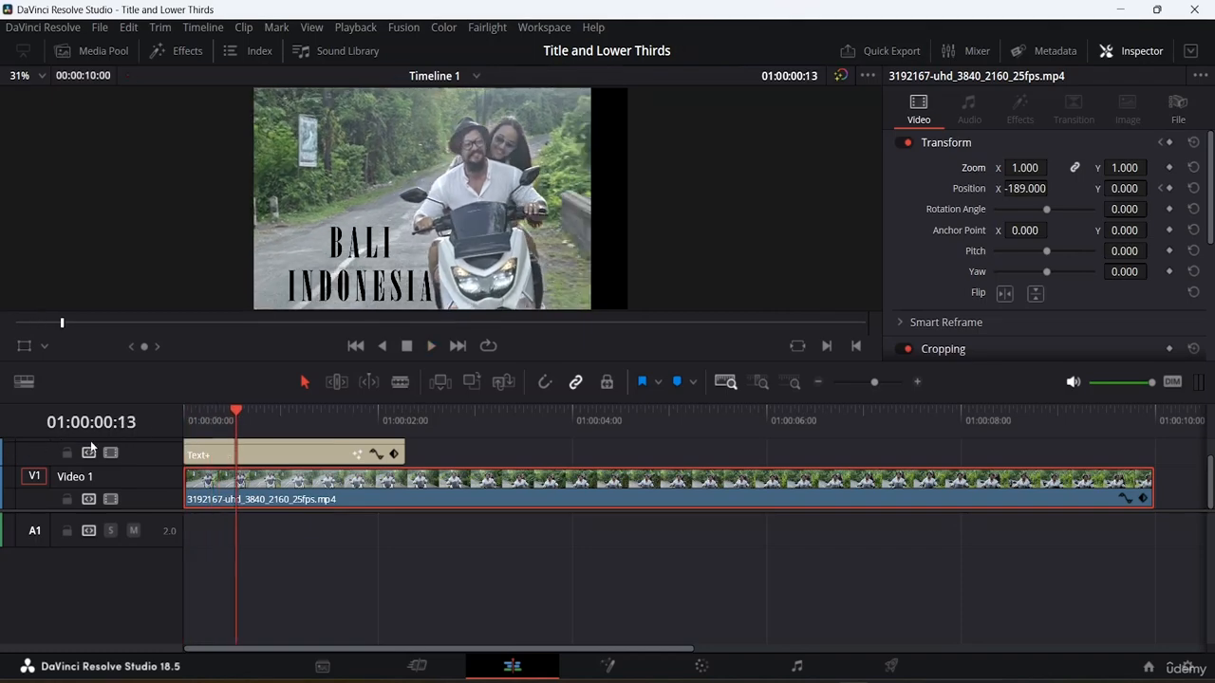
pyautogui.press('space')
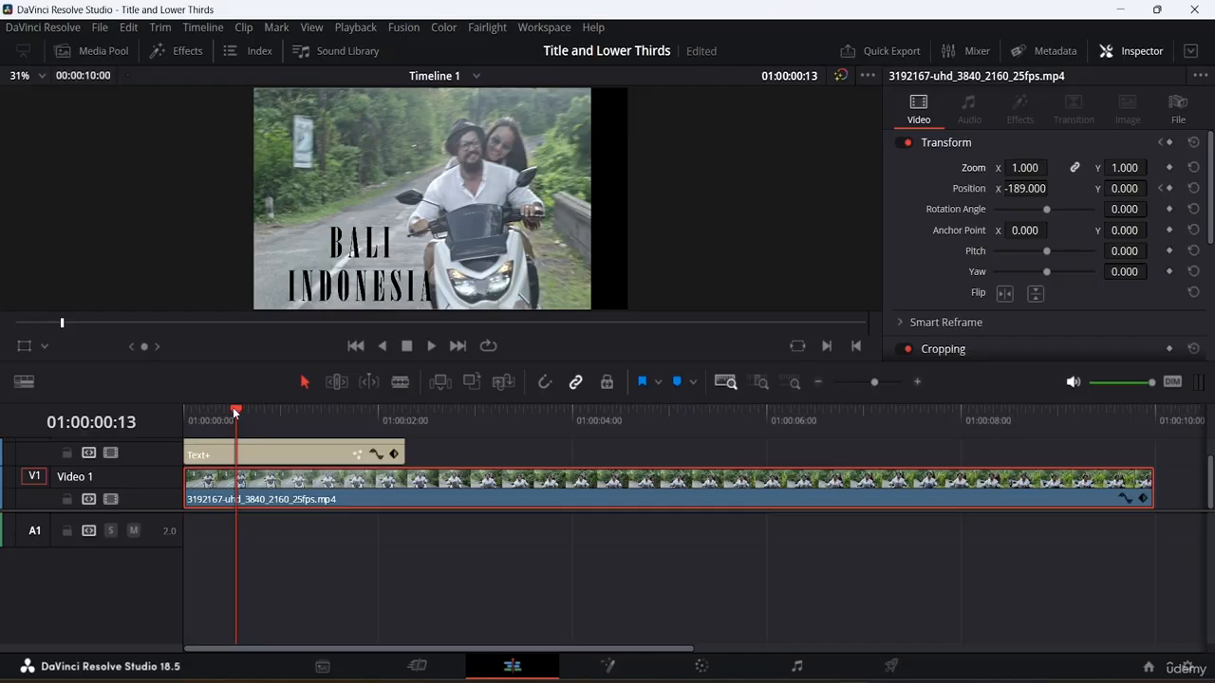
# Keyframe the scooter clip's zoom from 0.000 at the timeline start to 1.000 at 01:00:00:06.
pyautogui.moveTo(236, 409); pyautogui.dragTo(180, 417)
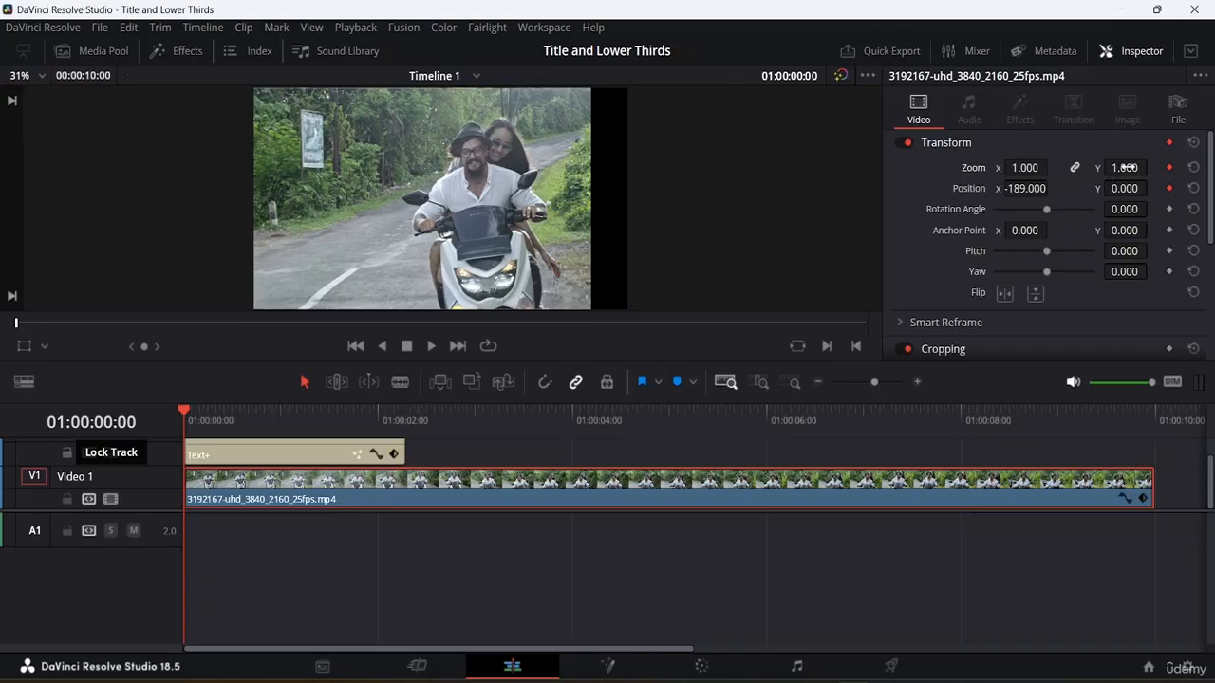
pyautogui.moveTo(1127, 168); pyautogui.dragTo(1068, 168)
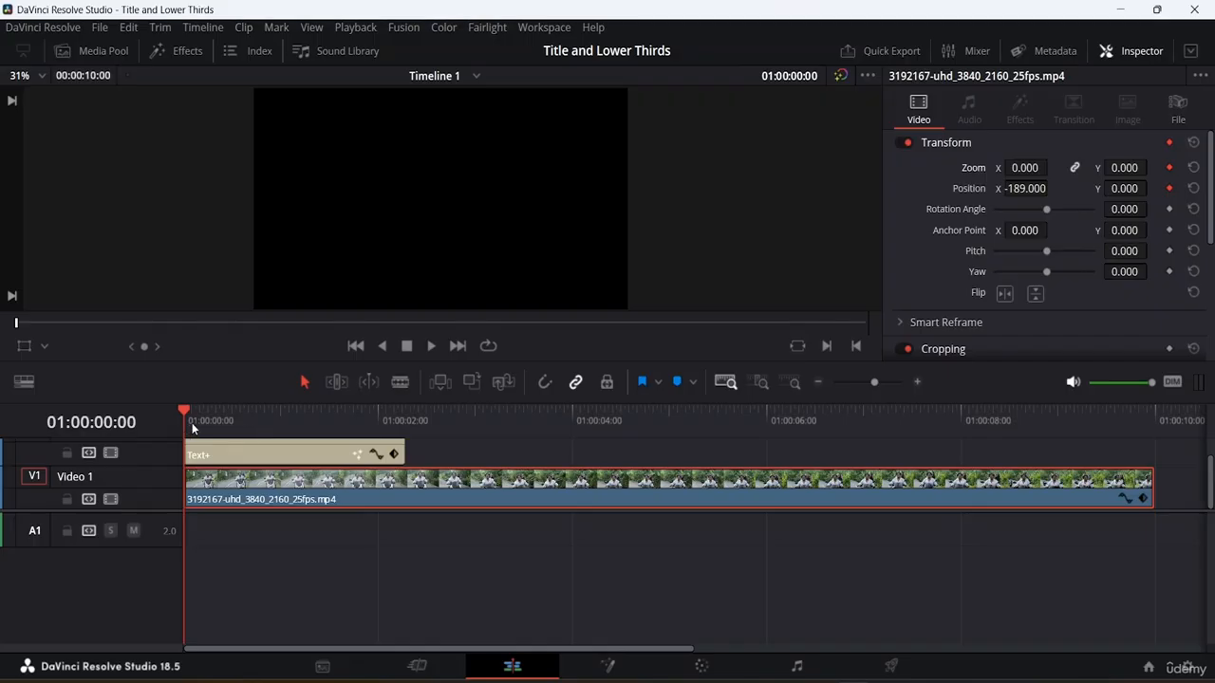
pyautogui.moveTo(196, 407); pyautogui.dragTo(208, 407)
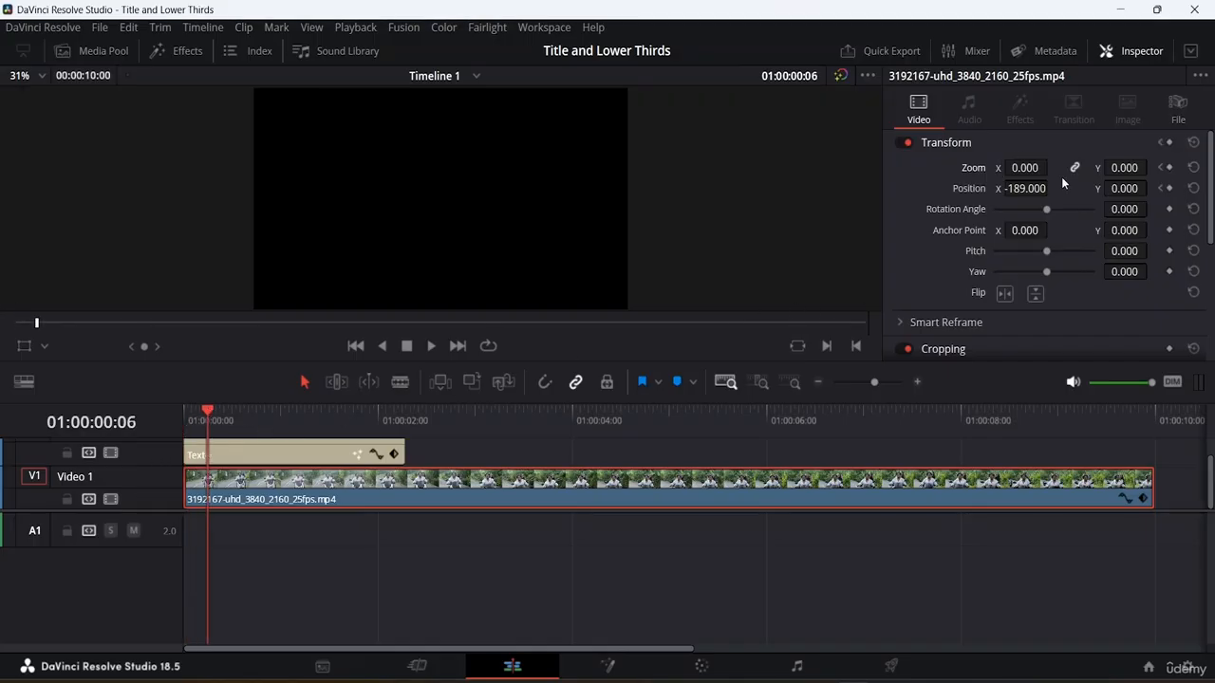
pyautogui.click(1032, 168)
pyautogui.click(1093, 212)
pyautogui.click(1025, 168)
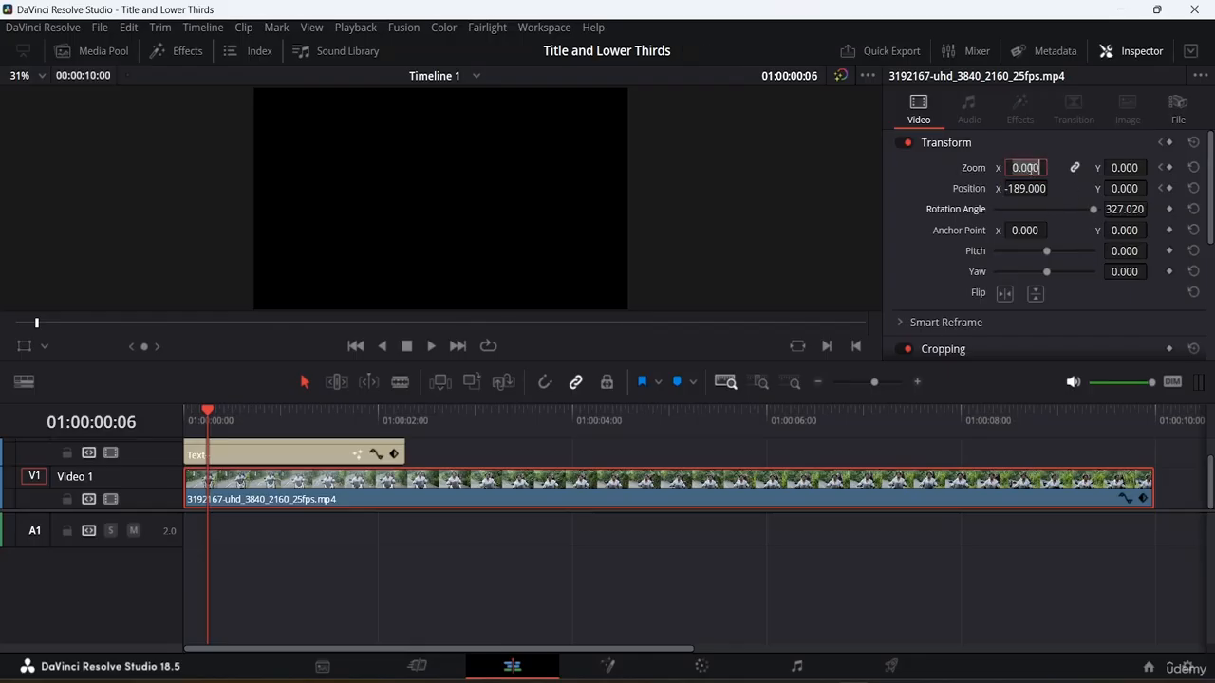
pyautogui.write('1')
pyautogui.press('Return')
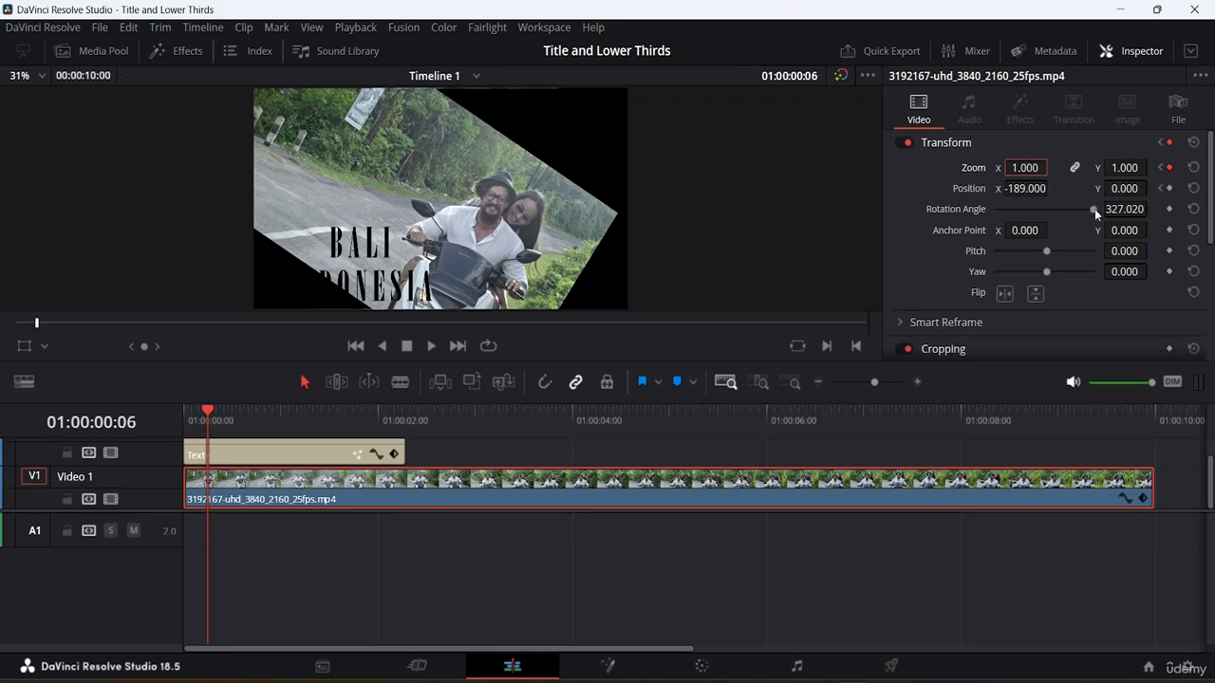
# Set the scooter clip's rotation angle to 0.000 and reset its position.
pyautogui.moveTo(1094, 209)
pyautogui.mouseDown()
pyautogui.moveTo(1067, 208)
pyautogui.moveTo(1078, 208)
pyautogui.mouseUp()
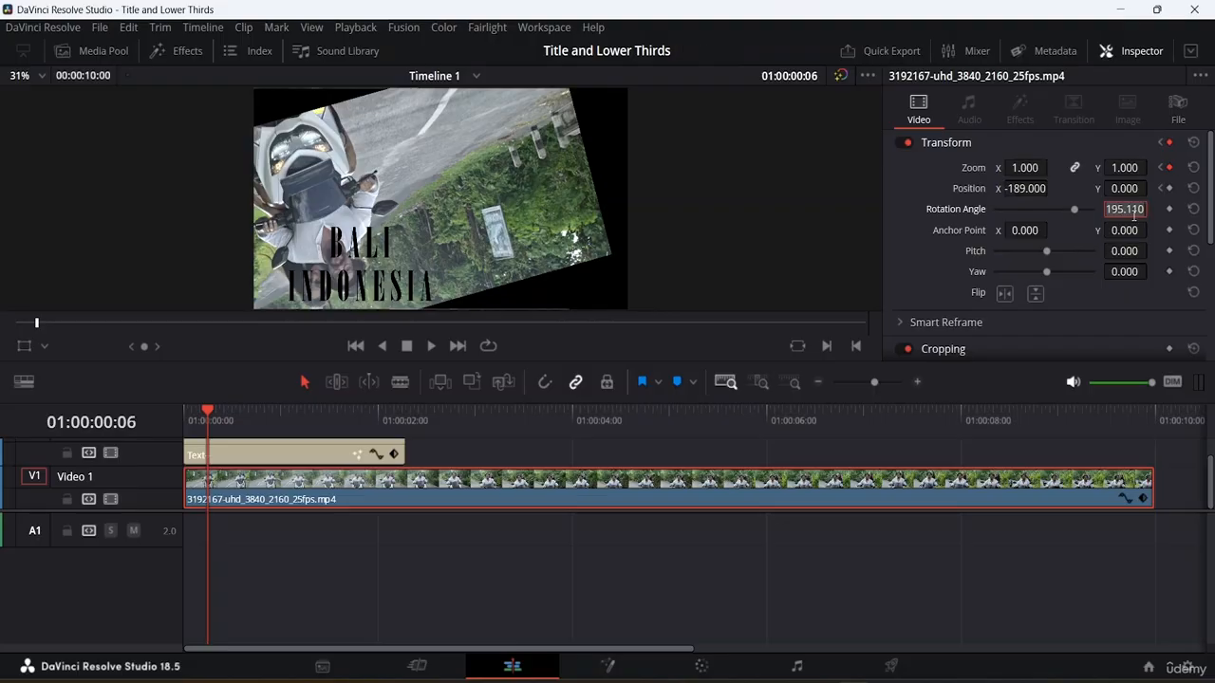
pyautogui.write('0')
pyautogui.press('Return')
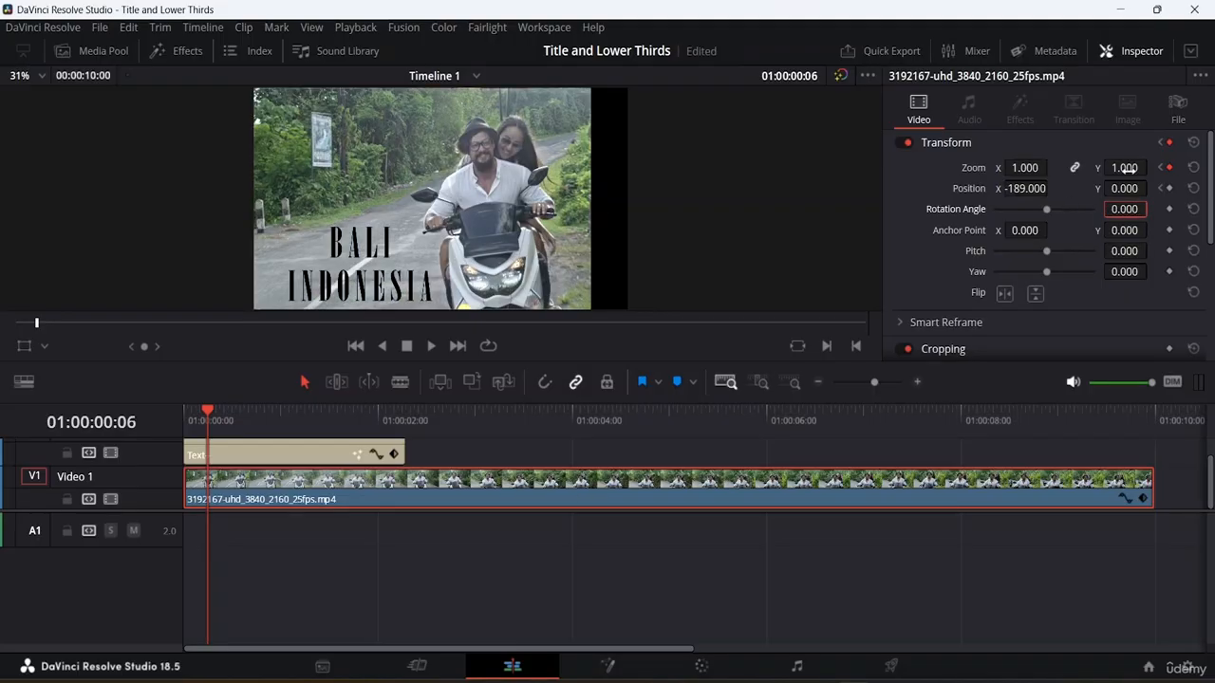
pyautogui.click(1194, 188)
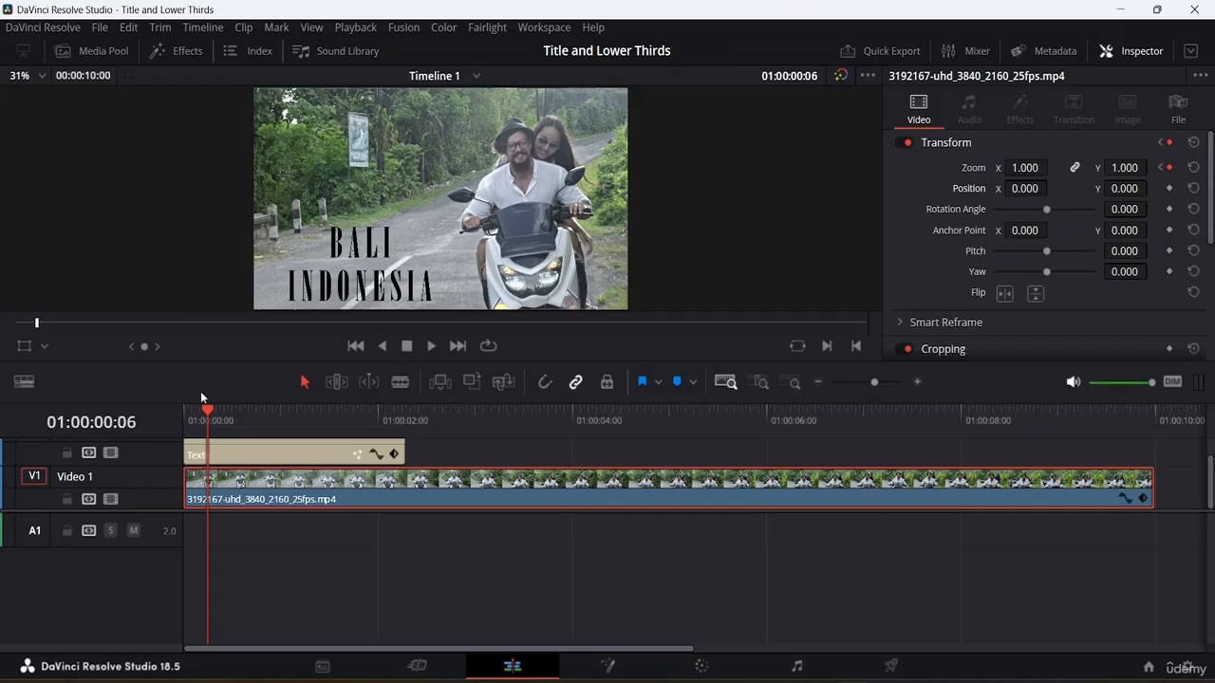
# Play the timeline from the start through the scooter clip's zoom-in and the title animation, stopping just past two seconds.
pyautogui.press('Home')
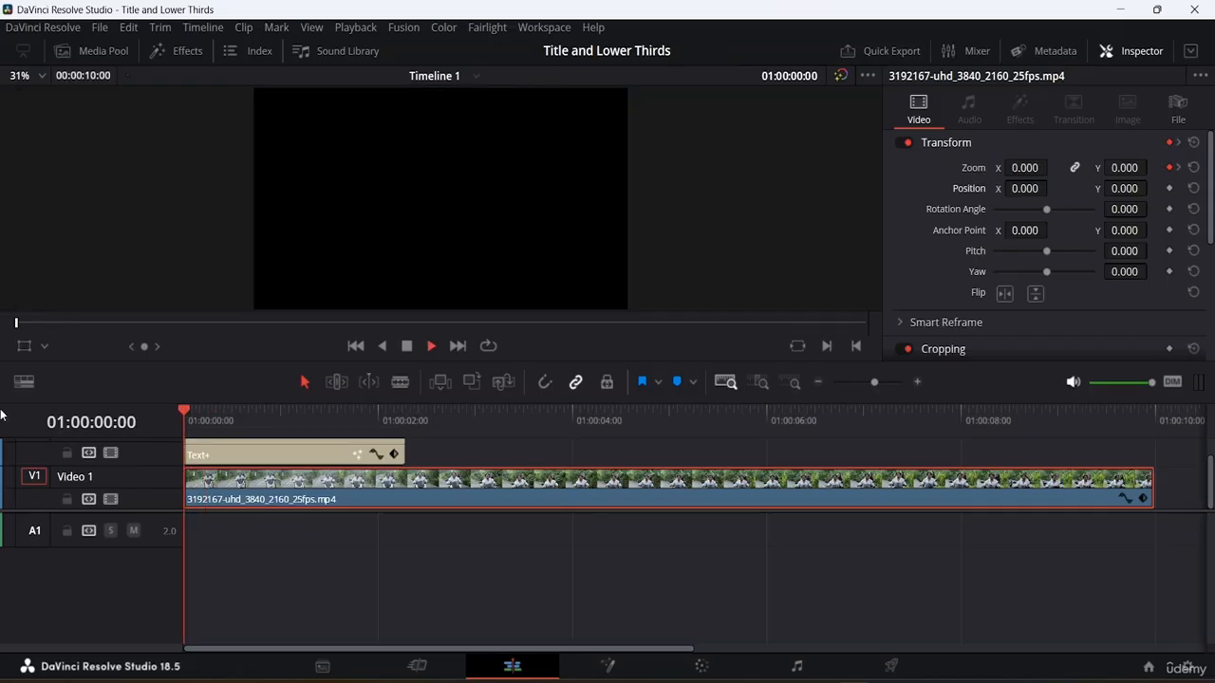
pyautogui.press('space')
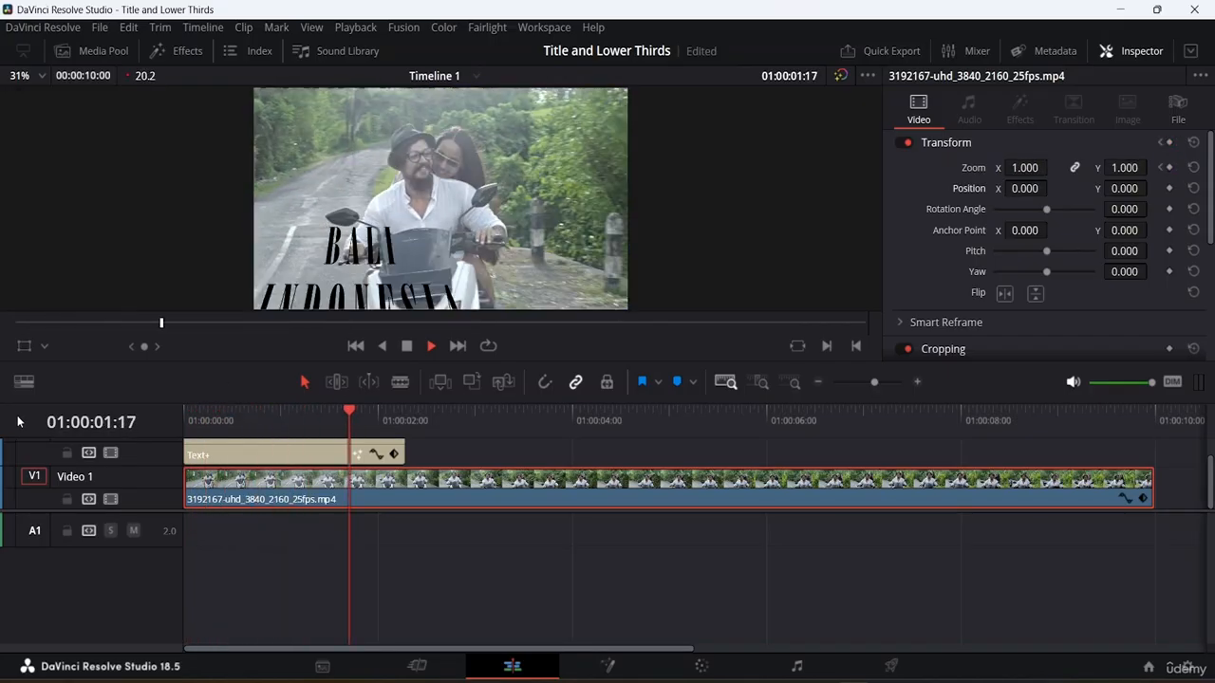
pyautogui.press('space')
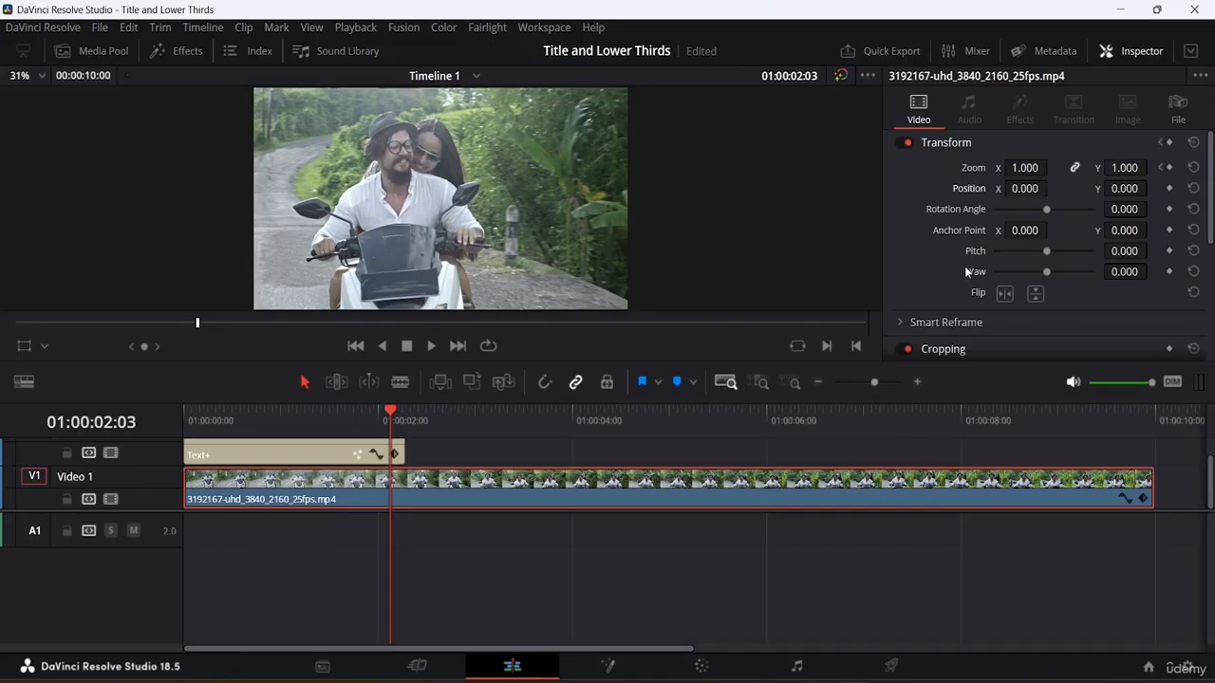
# Review the transform and composite settings of the scooter clip and of the Text+ title.
pyautogui.scroll(-5, 965, 273)
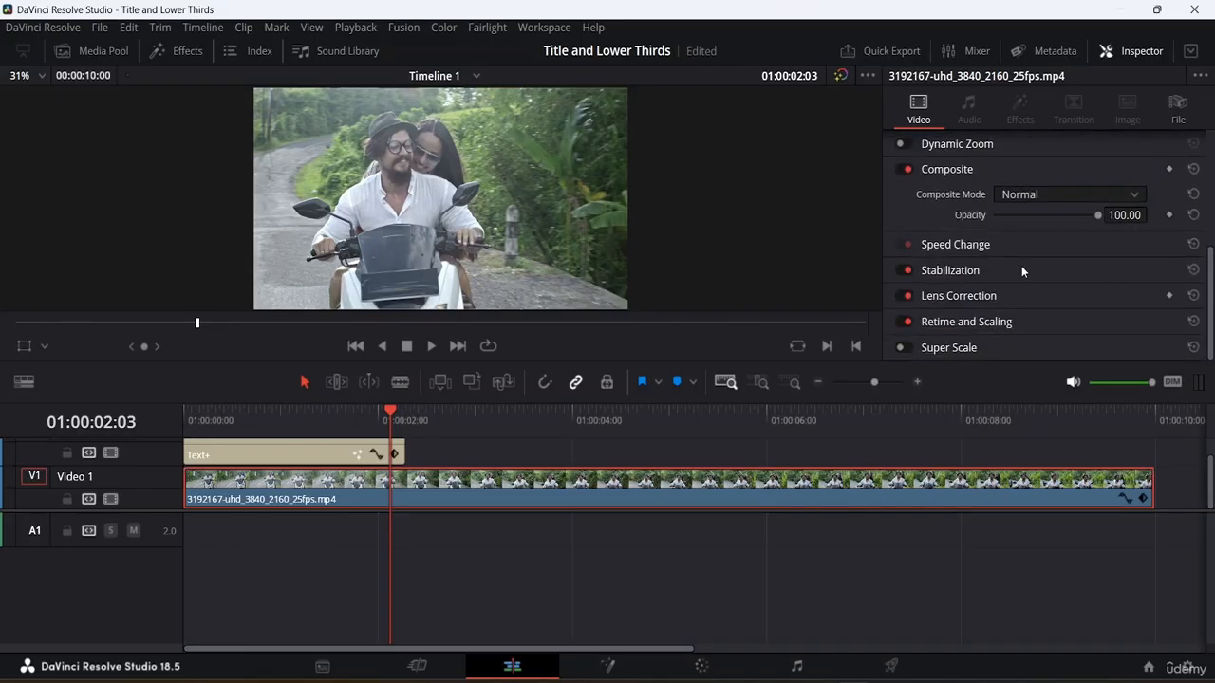
pyautogui.scroll(5, 1021, 271)
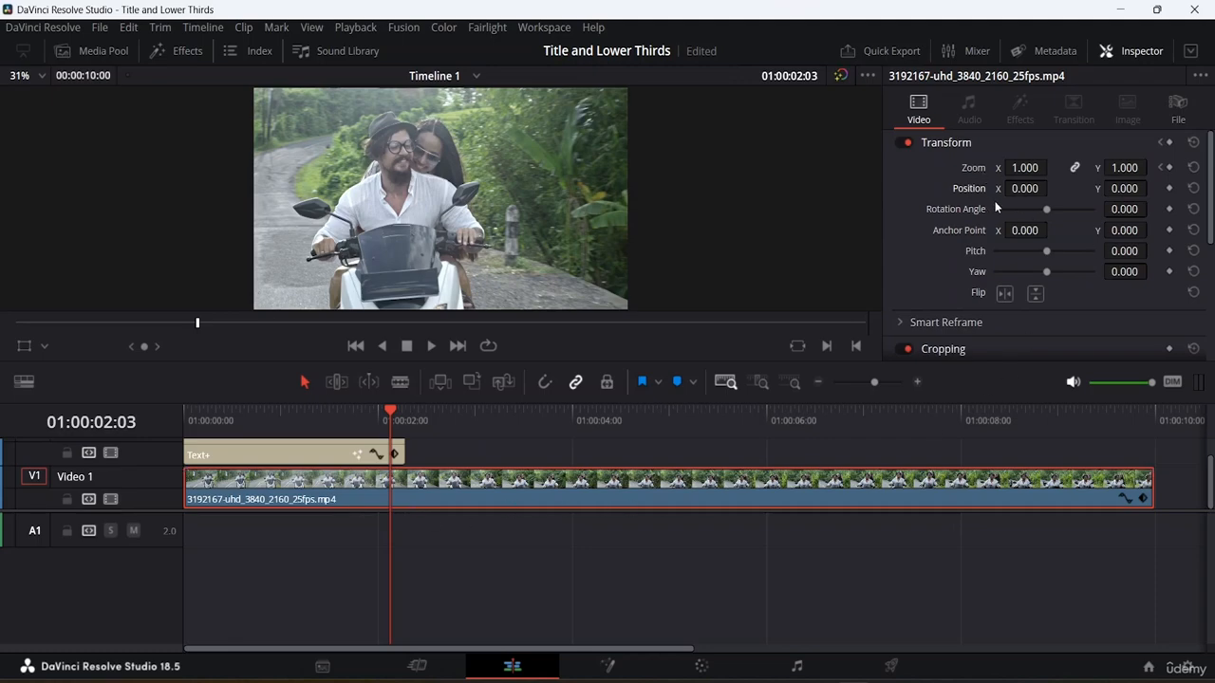
pyautogui.click(359, 454)
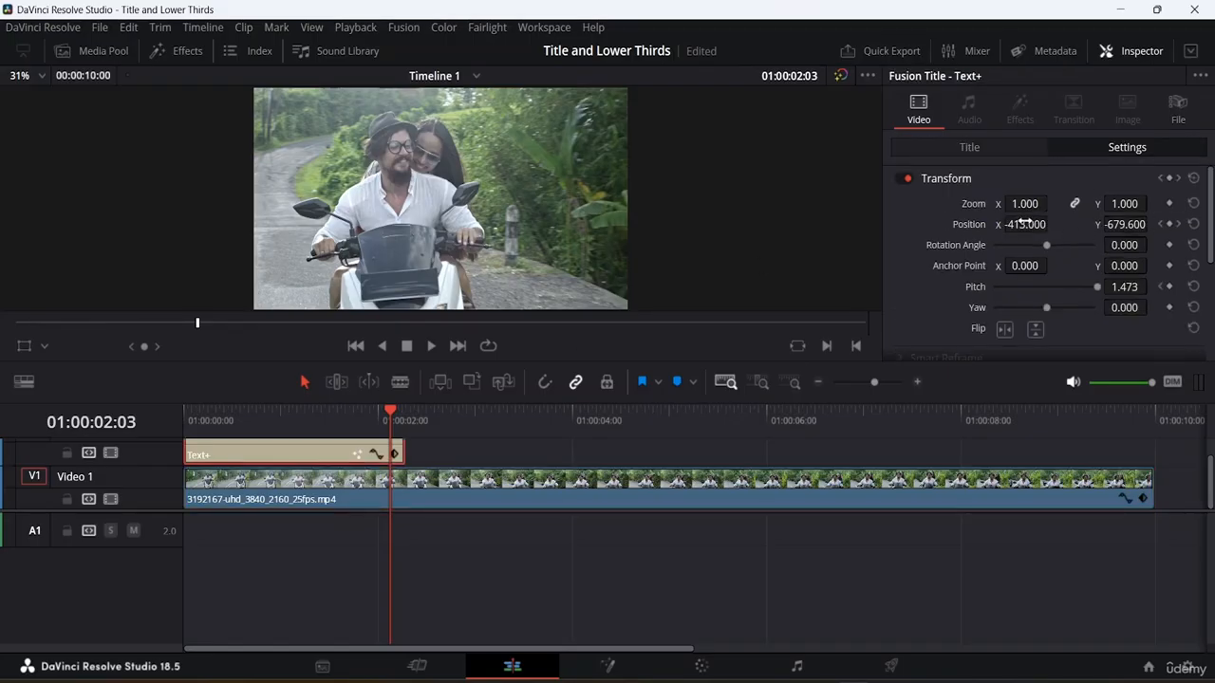
pyautogui.scroll(-2, 1009, 249)
pyautogui.scroll(1, 1008, 254)
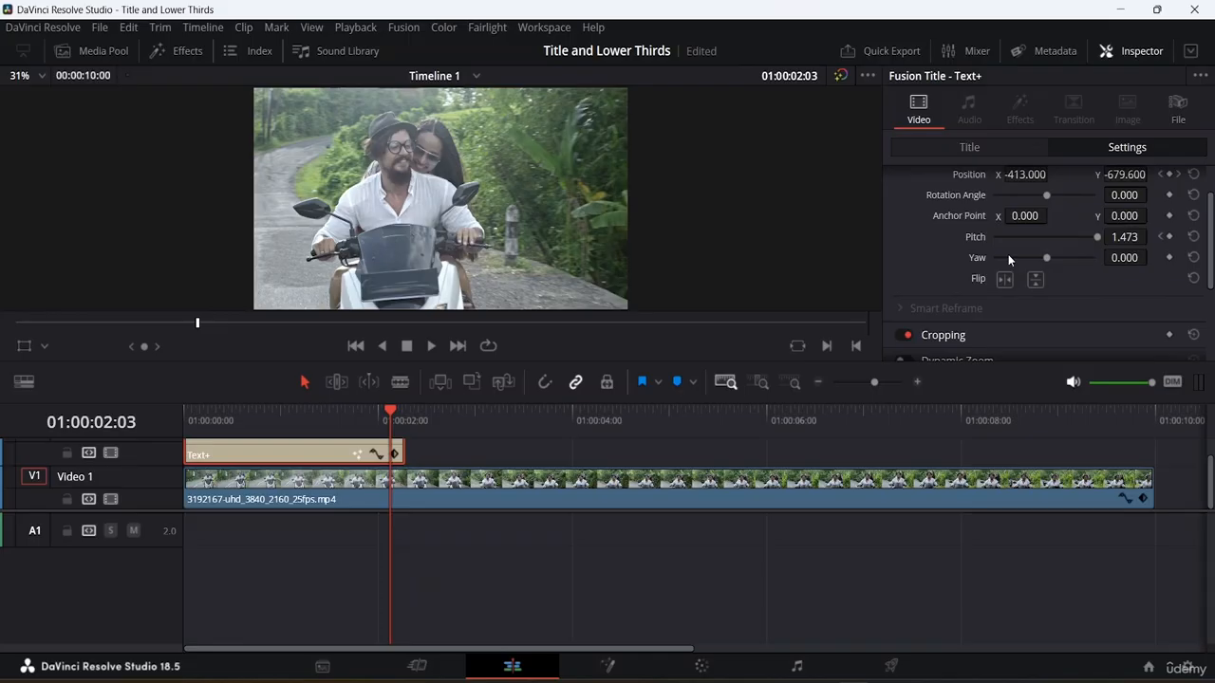
pyautogui.scroll(-1, 1008, 257)
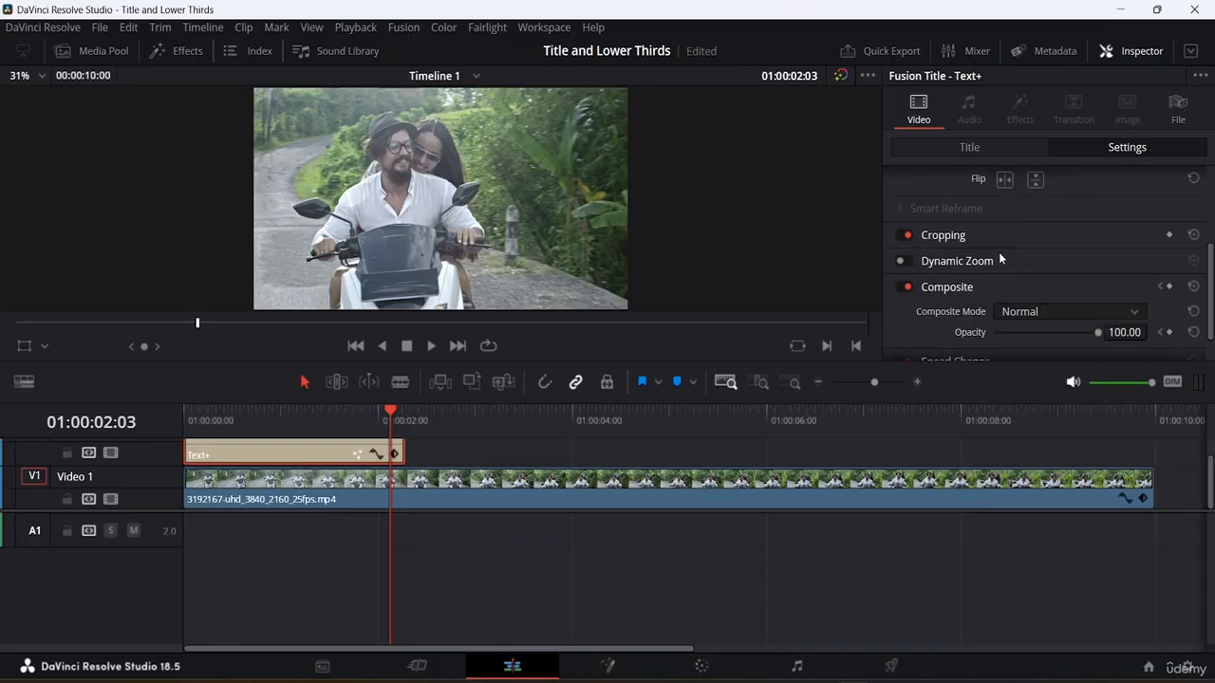
pyautogui.scroll(-1, 963, 266)
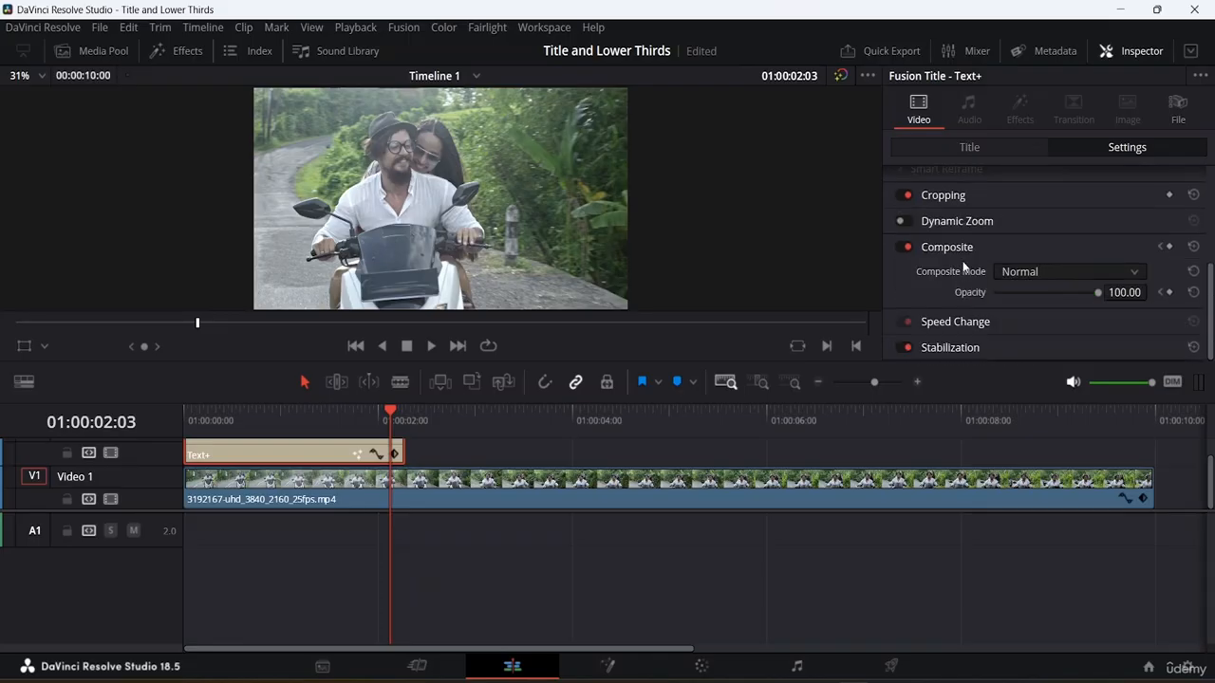